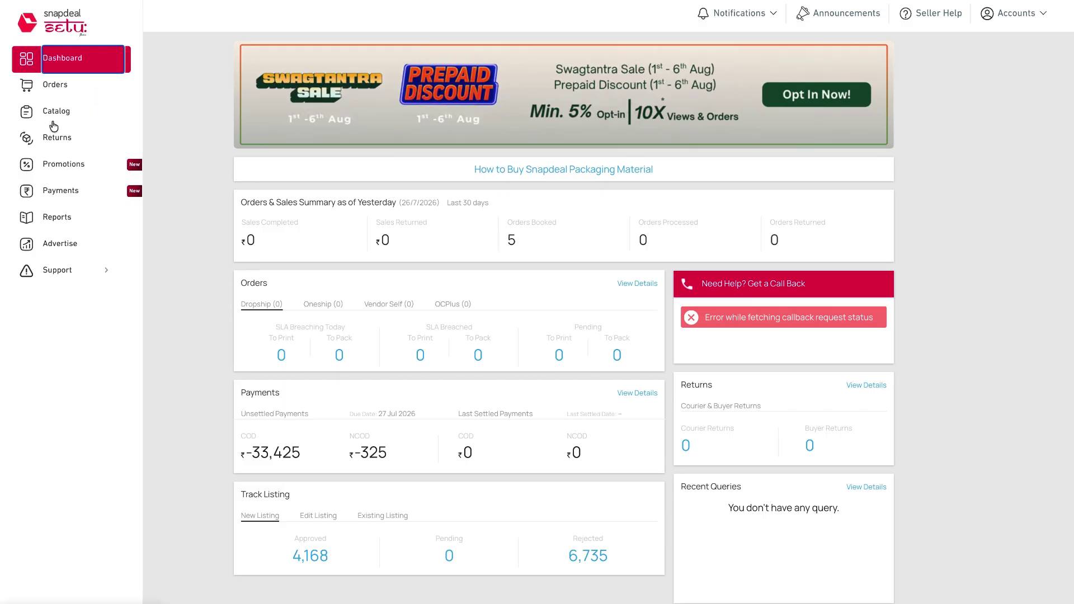
Step: Open the lite sheet creation page for bulk listing from the catalog's add-product options
click(56, 114)
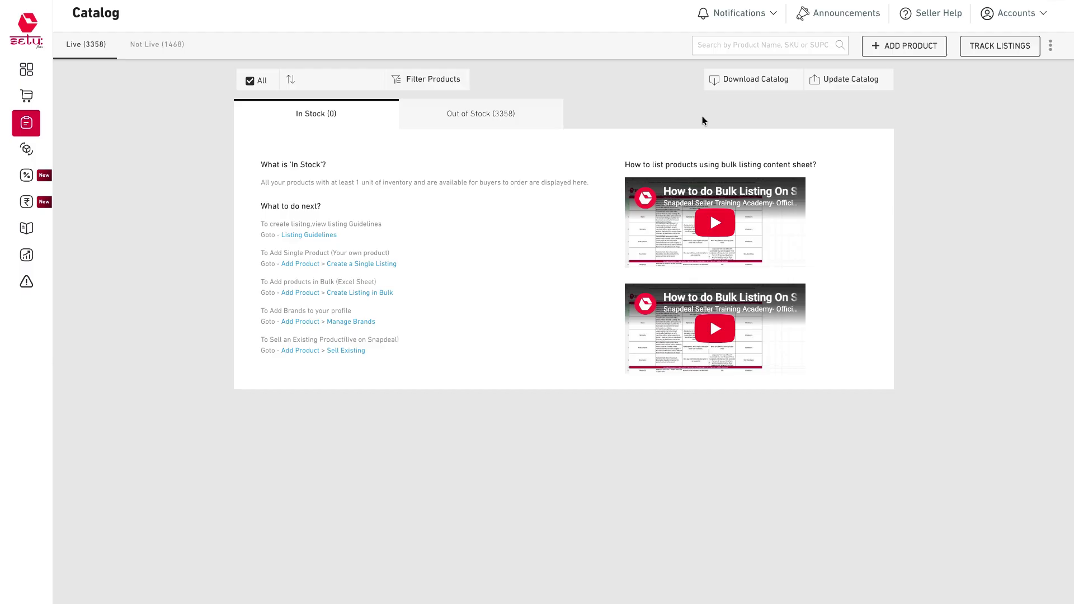
click(902, 50)
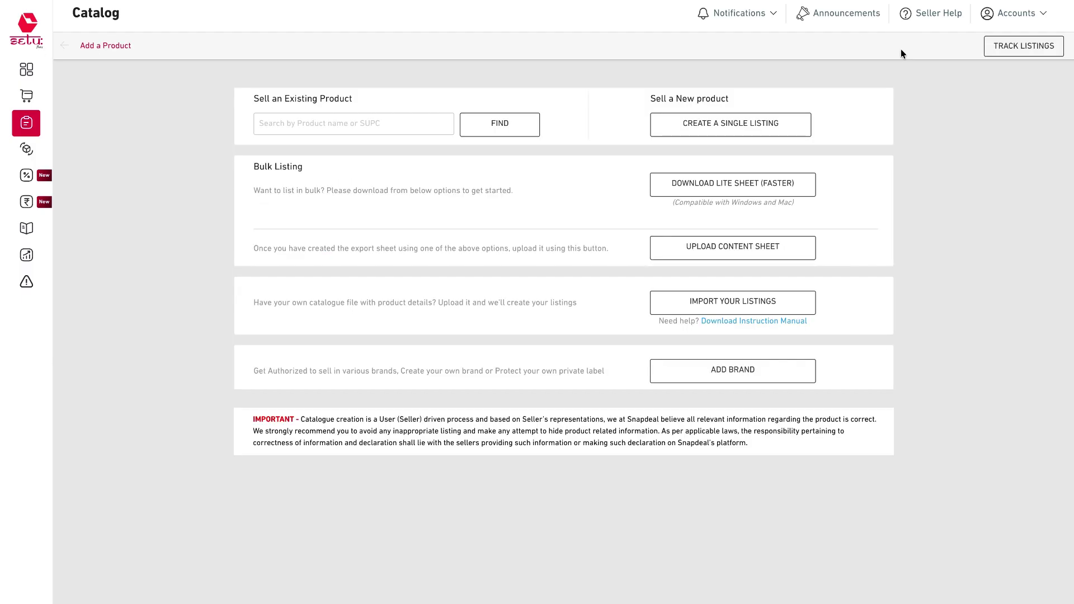
click(769, 180)
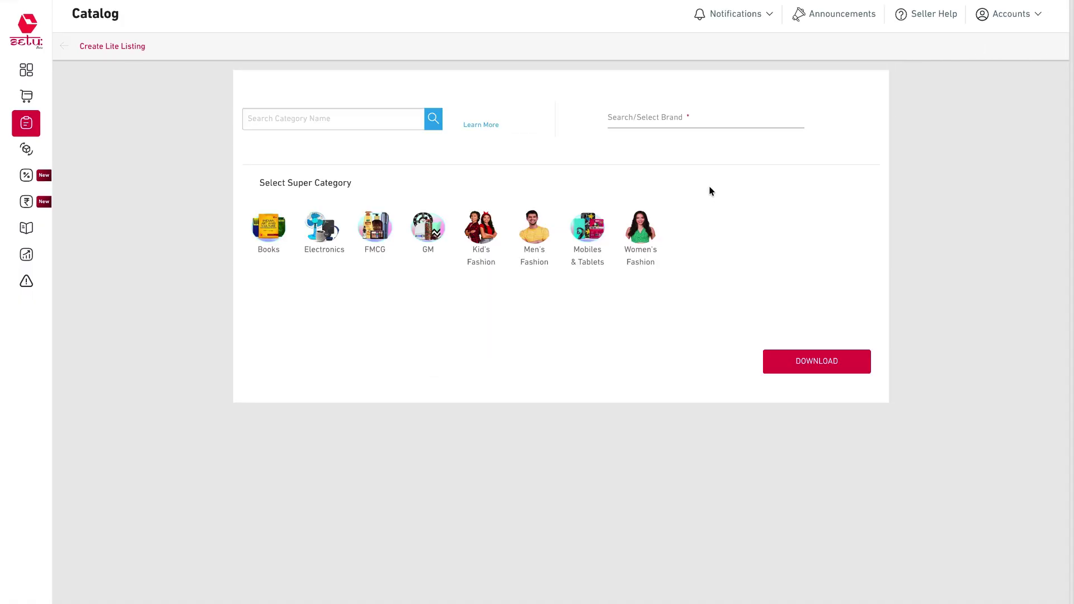
Step: Choose Men's Fashion, the category Men Footwear & Shoe Accessories and the product type Men Casual Shoes
click(527, 251)
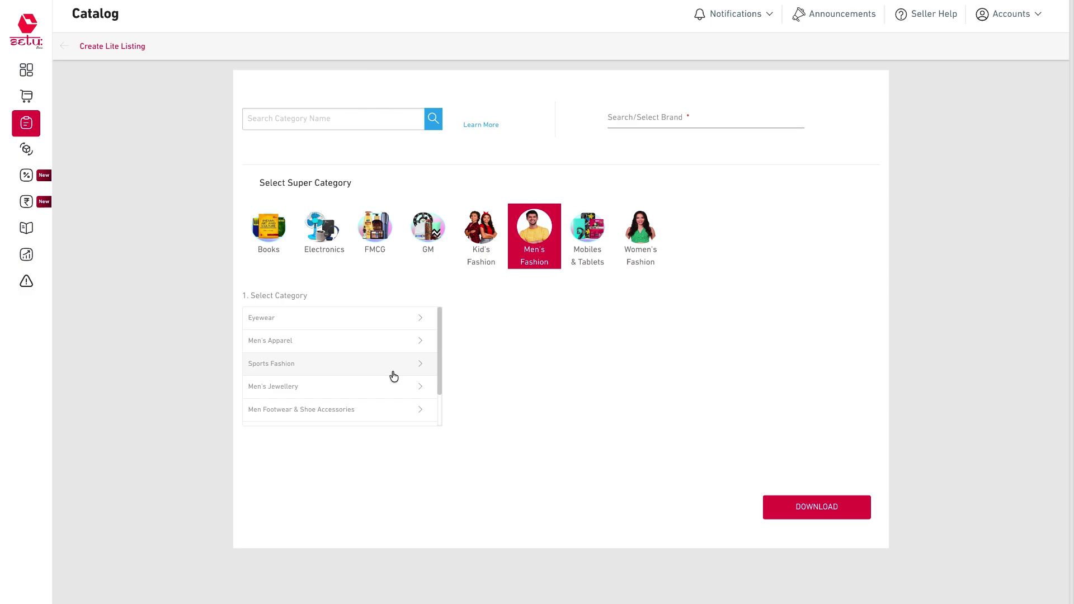
scroll(392, 376, down, 2)
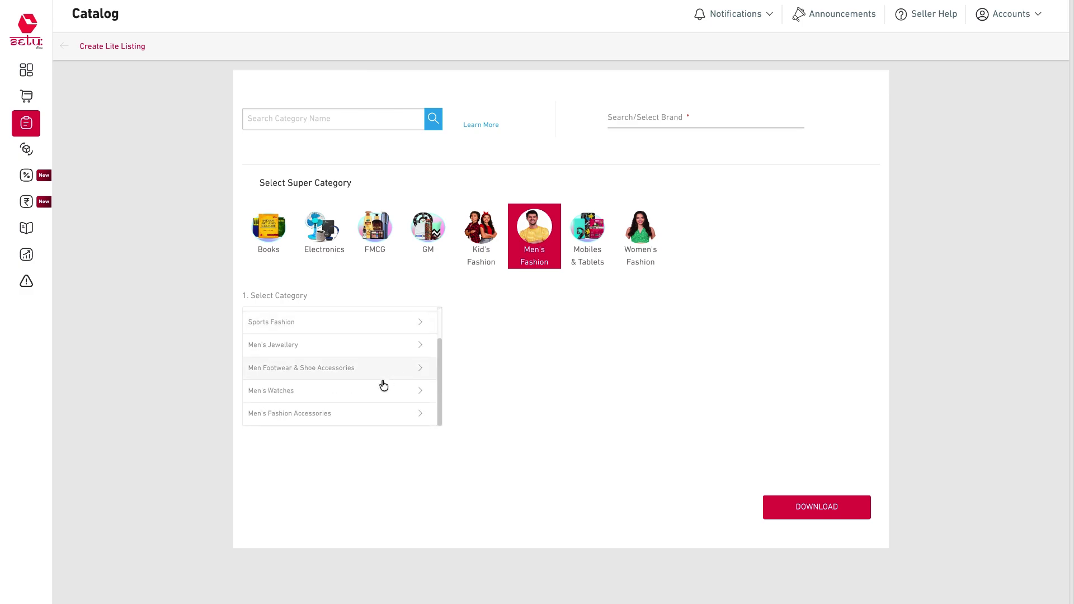
click(371, 372)
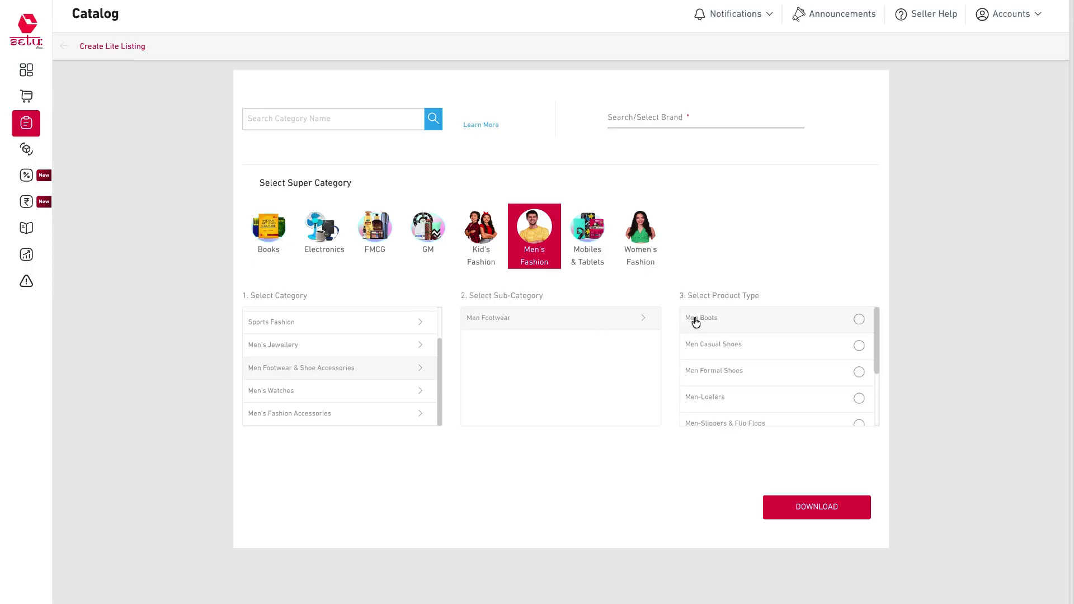
click(712, 345)
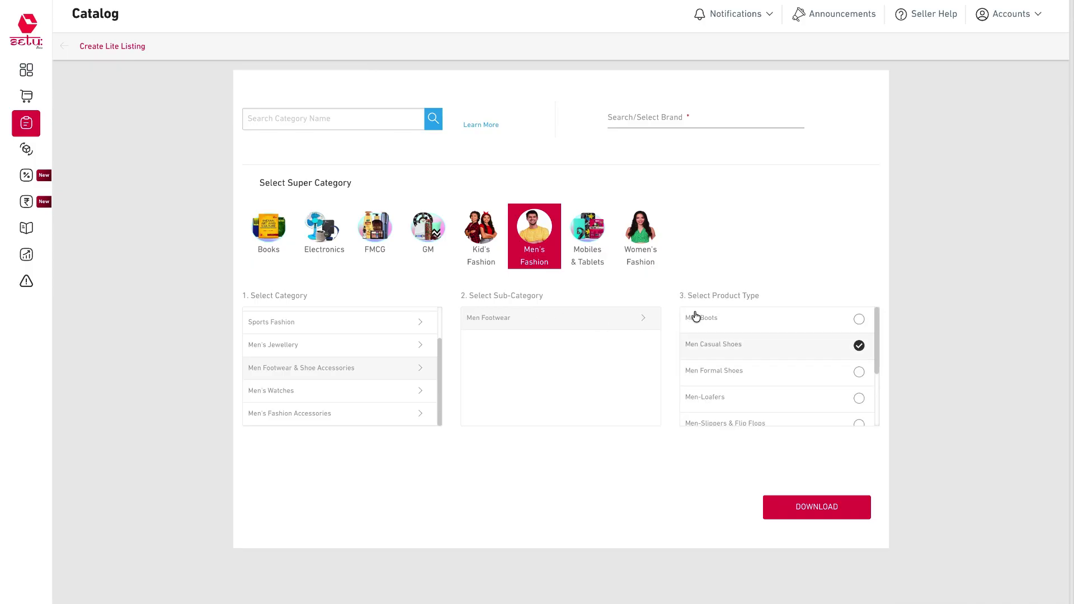
Step: Select Snapdeal as the brand and request the lite sheet download
click(639, 118)
text(snapdeal)
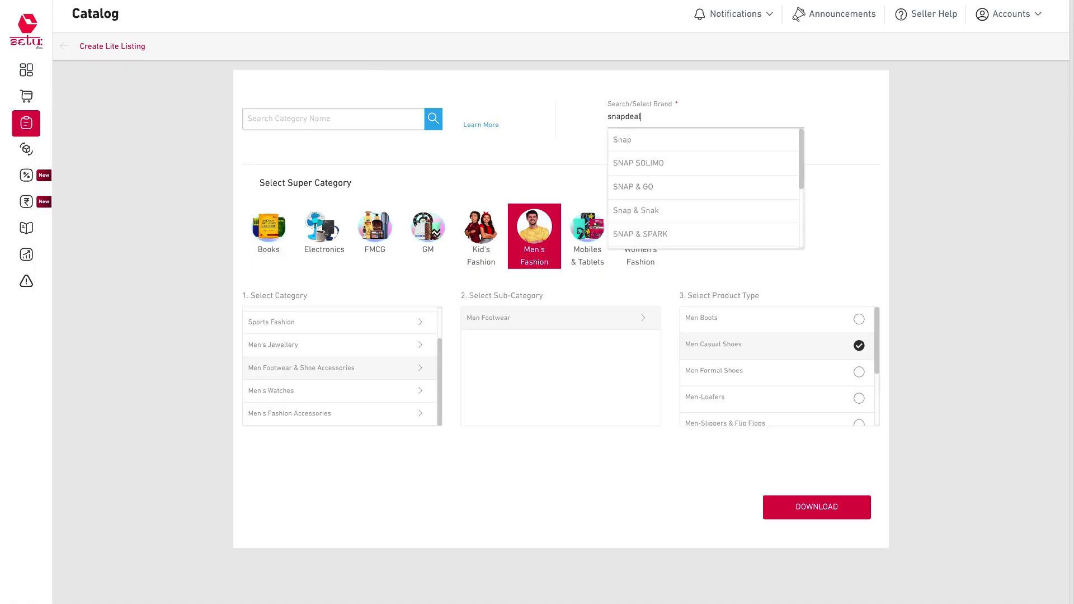
click(640, 146)
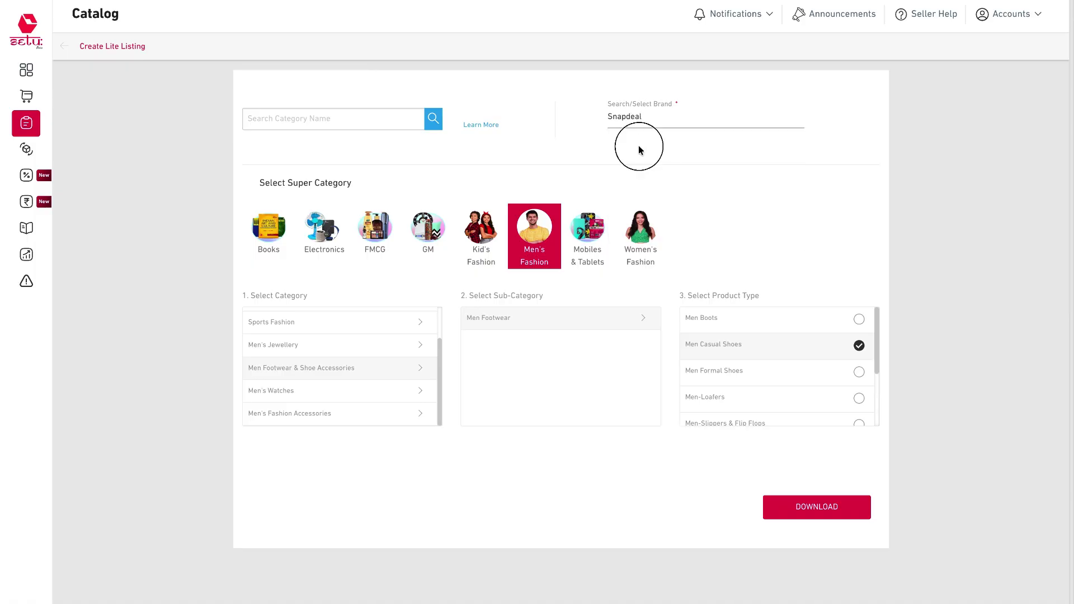
click(786, 507)
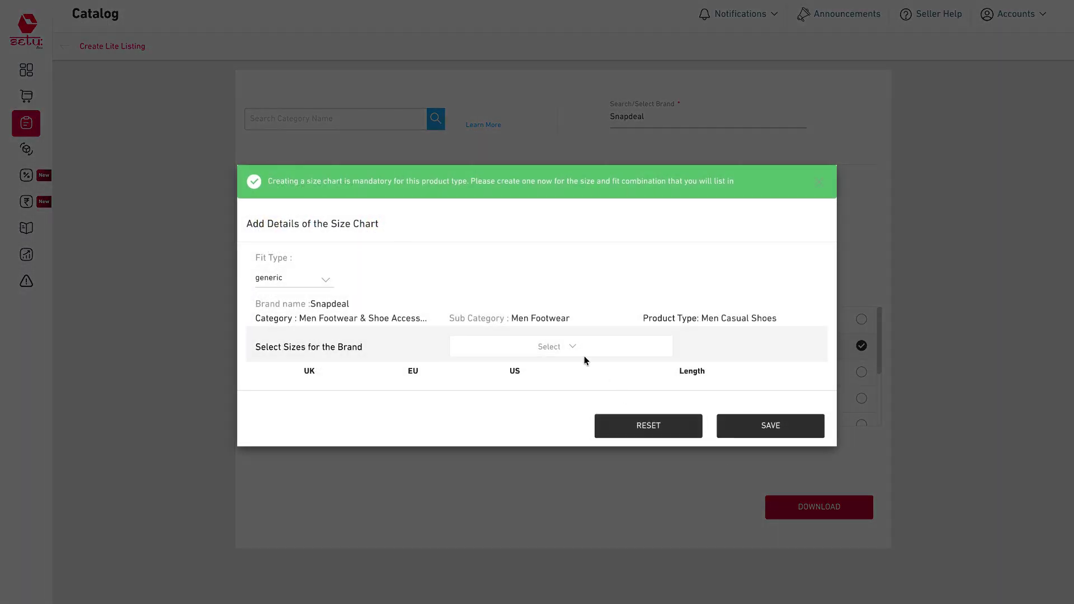
Step: Create and save a size chart for UK size 12 with EU 55, US 55 and length 55
click(579, 353)
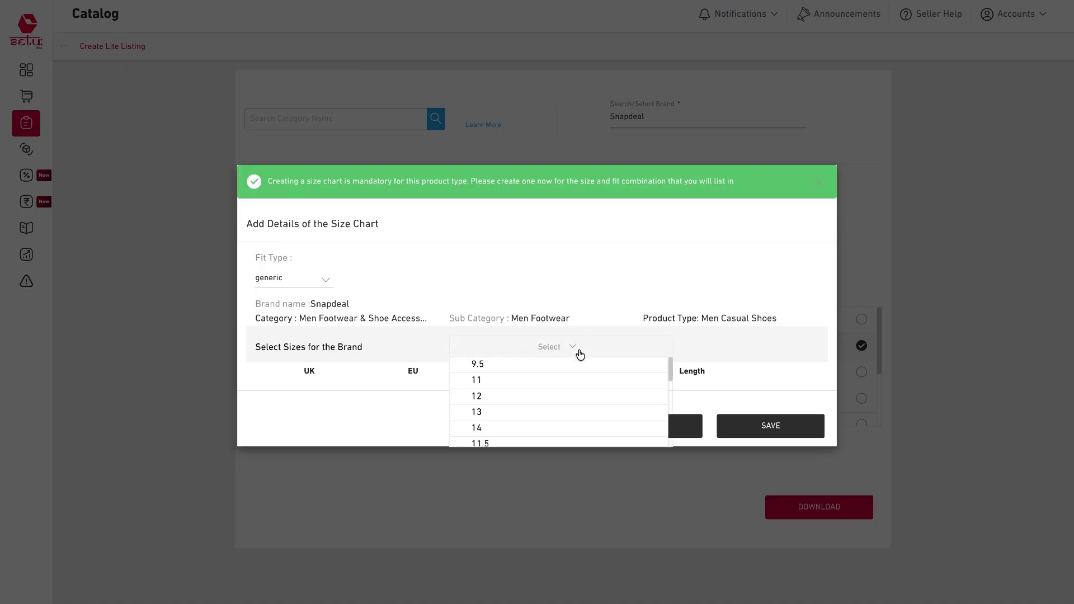
click(551, 398)
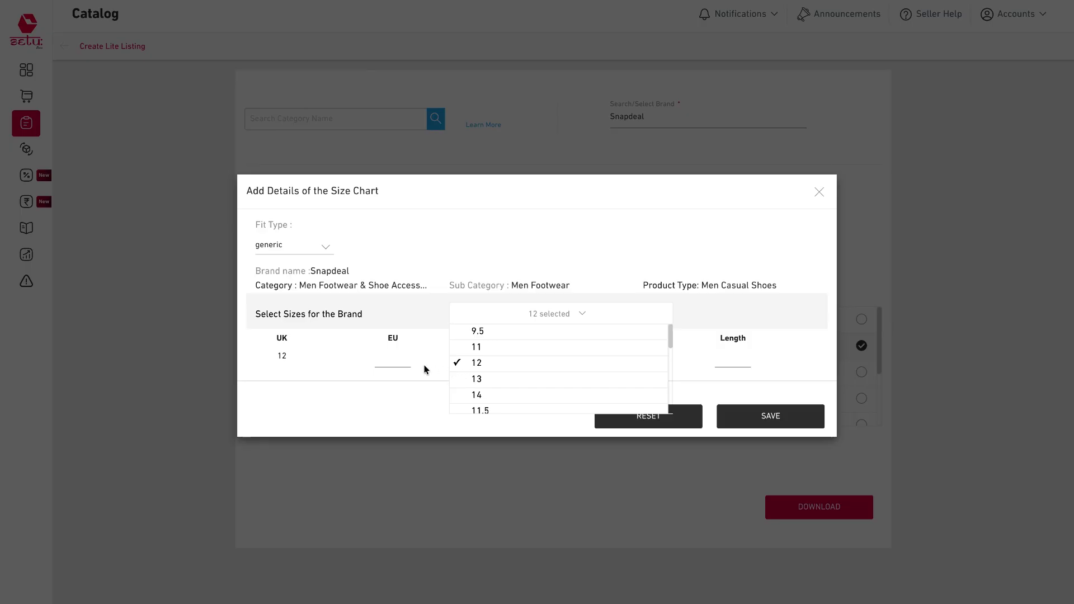
click(391, 362)
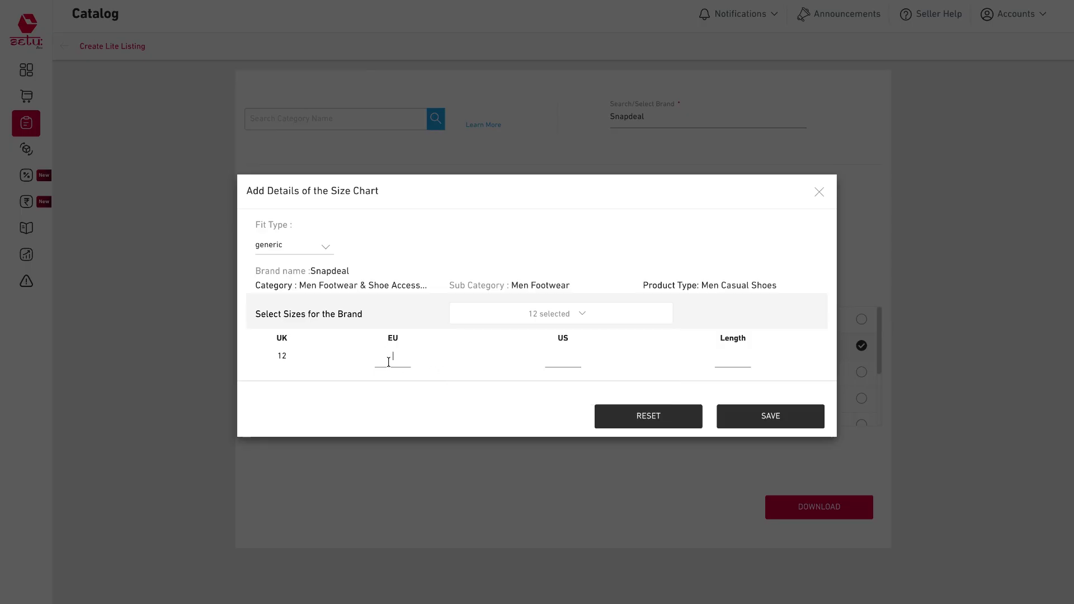
text(55)
click(561, 350)
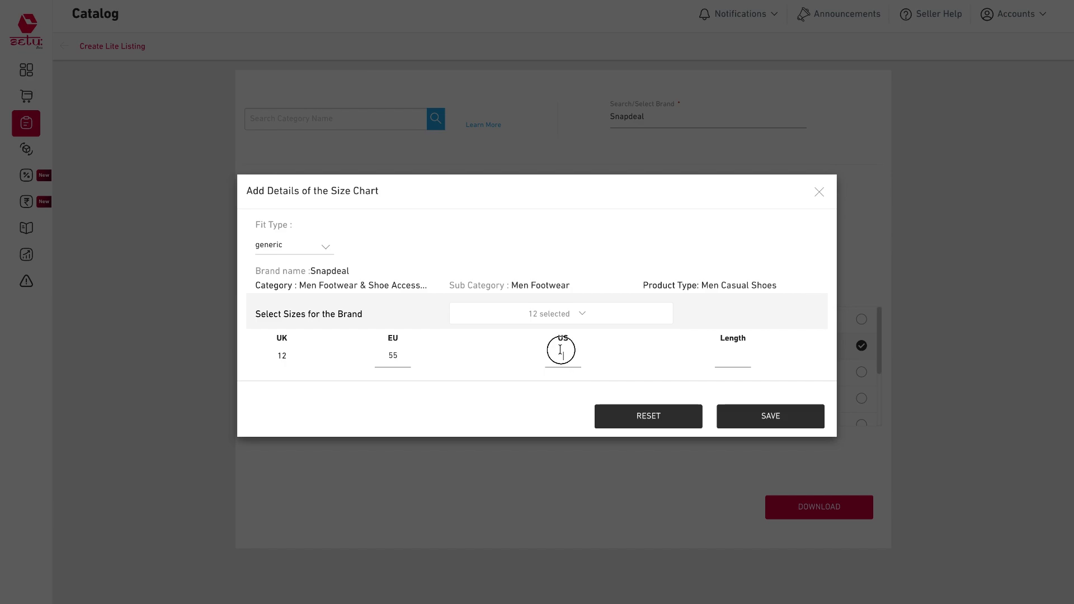
text(55)
click(728, 361)
text(55)
click(748, 418)
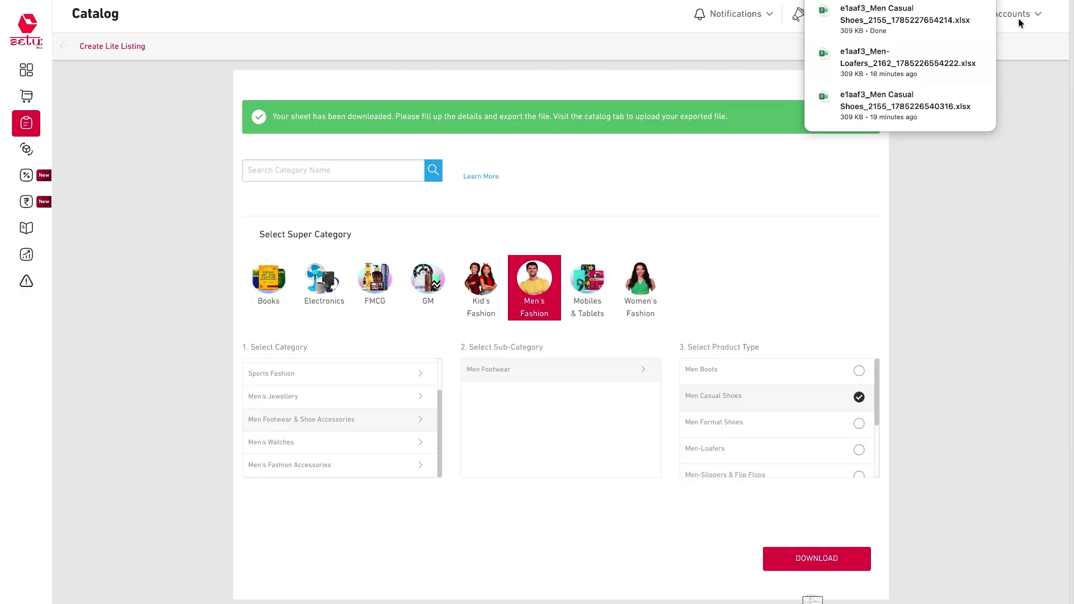
Step: Open the downloaded Men Casual Shoes workbook and review its field definitions, image guidelines and declaration
click(866, 23)
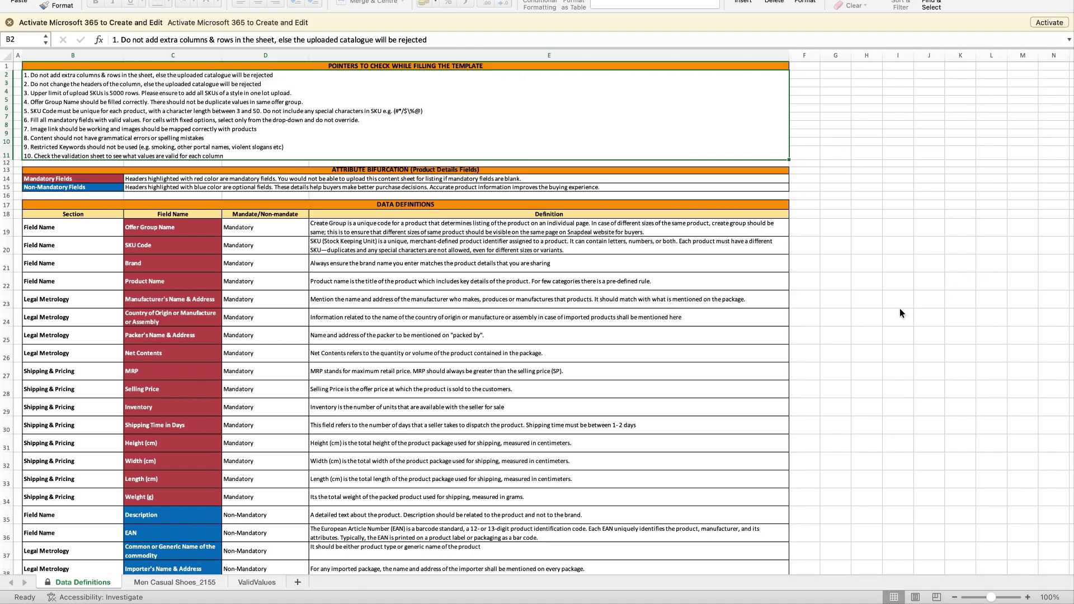
scroll(901, 312, down, 5)
scroll(900, 312, down, 3)
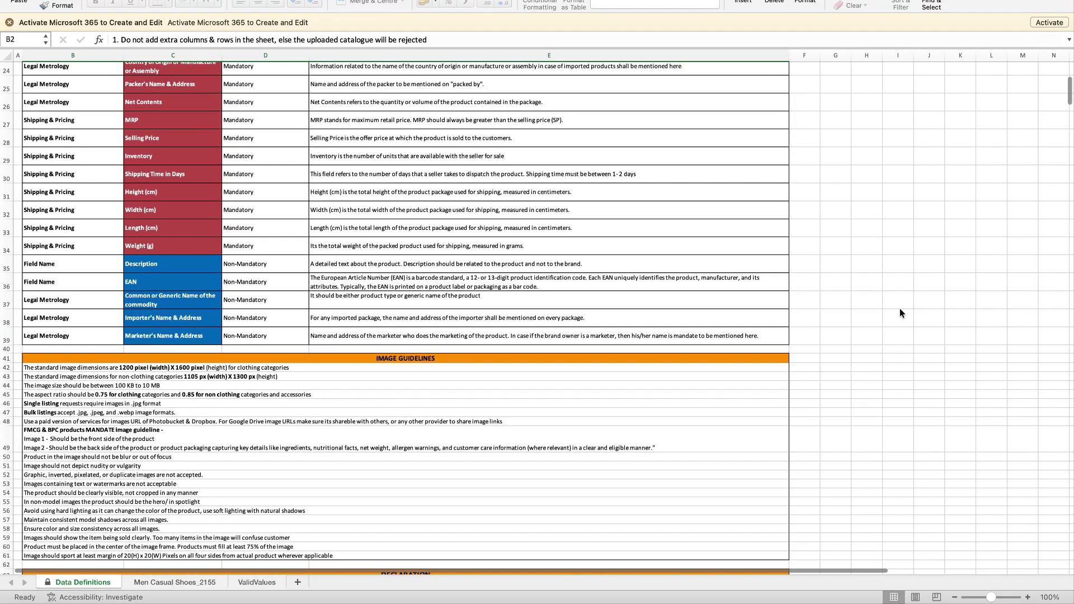
scroll(900, 311, down, 2)
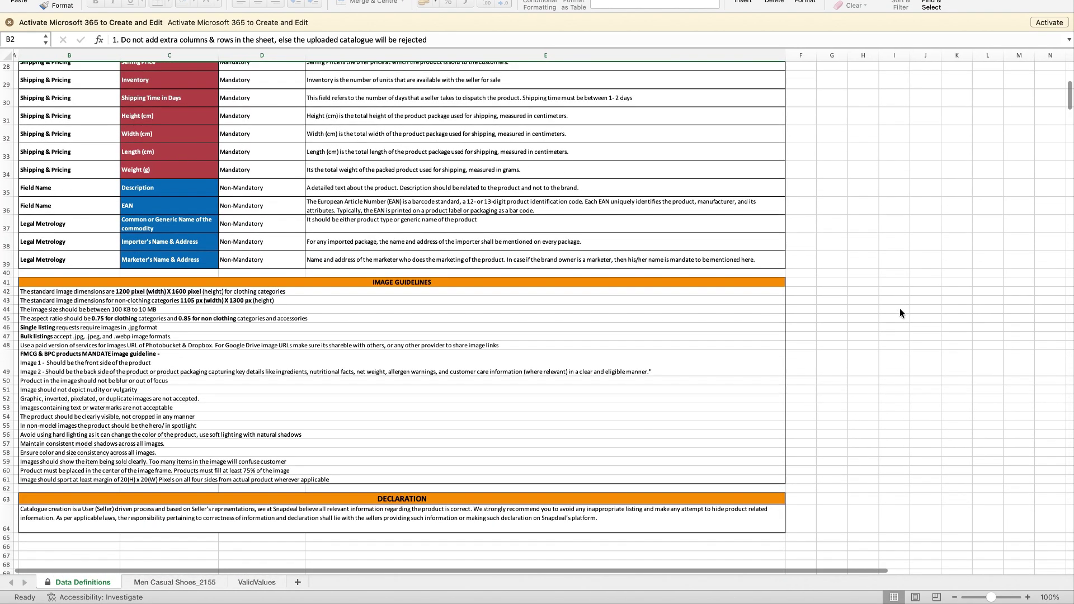
scroll(900, 313, down, 1)
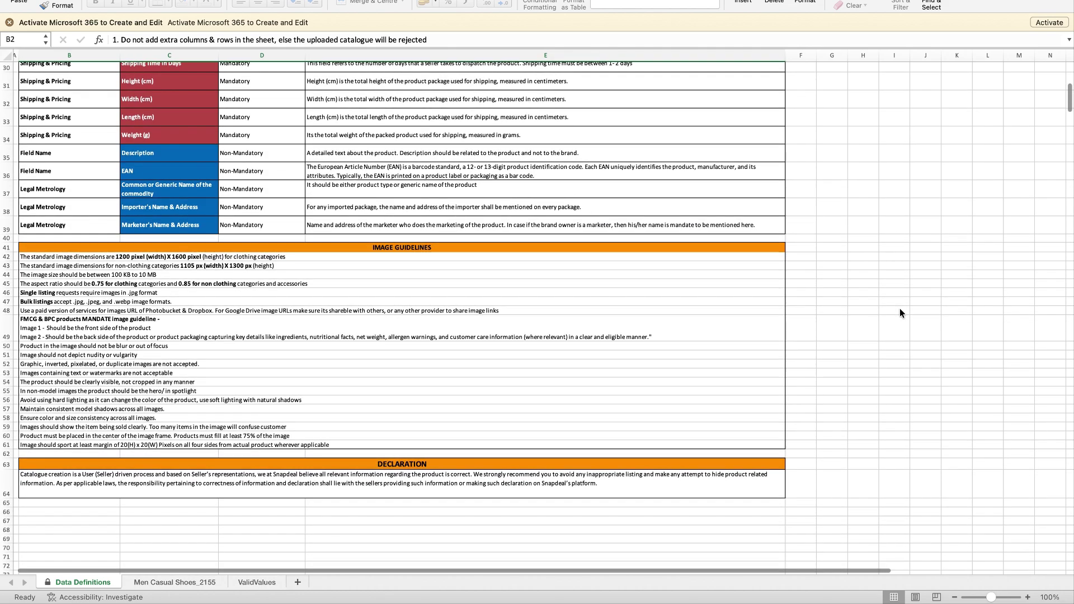
scroll(900, 313, up, 1)
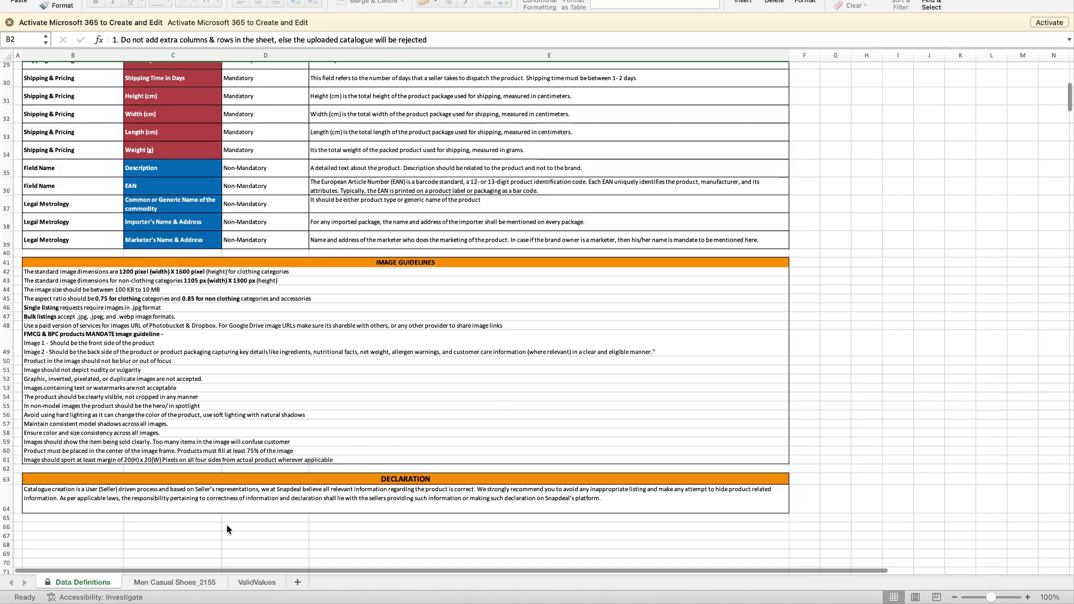
Step: On the Men Casual Shoes_2155 sheet, enter offer group name Test and SKU code Test1234 in row 4
click(178, 580)
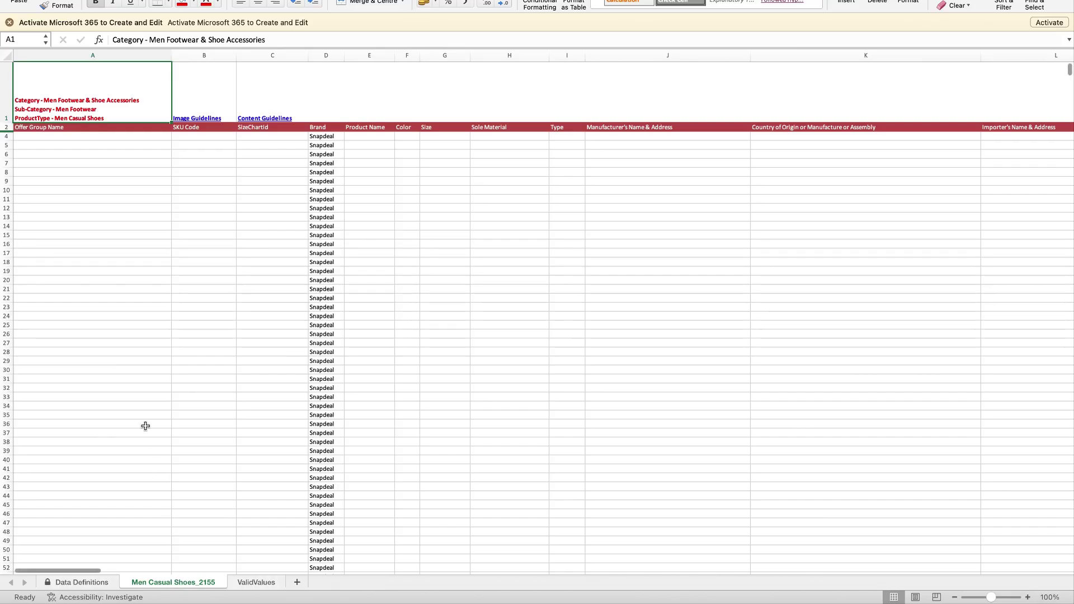
click(116, 139)
text(Test)
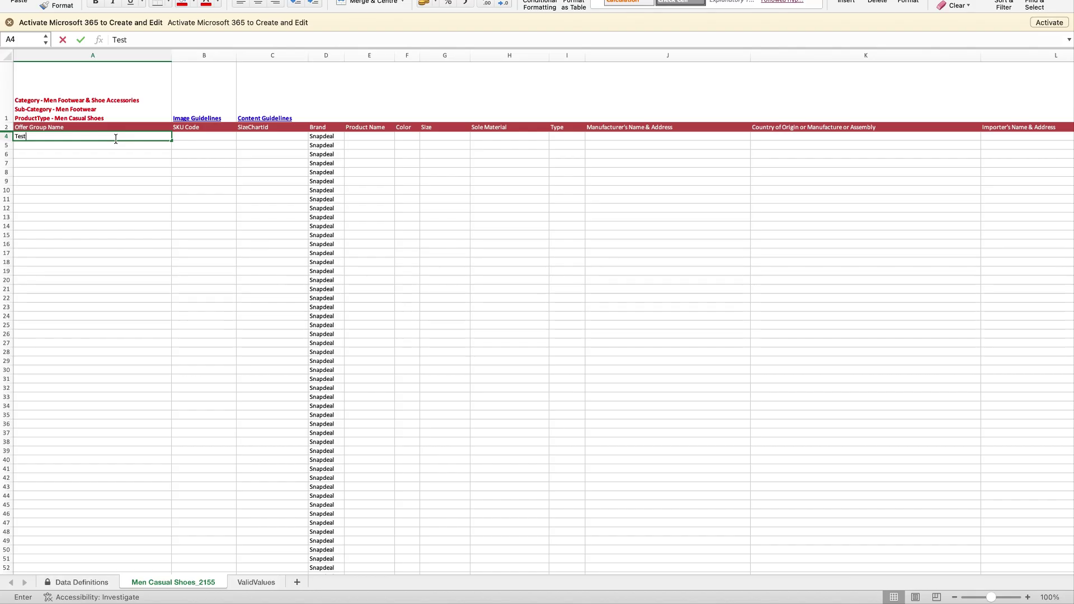
key(Tab)
text(Test1)
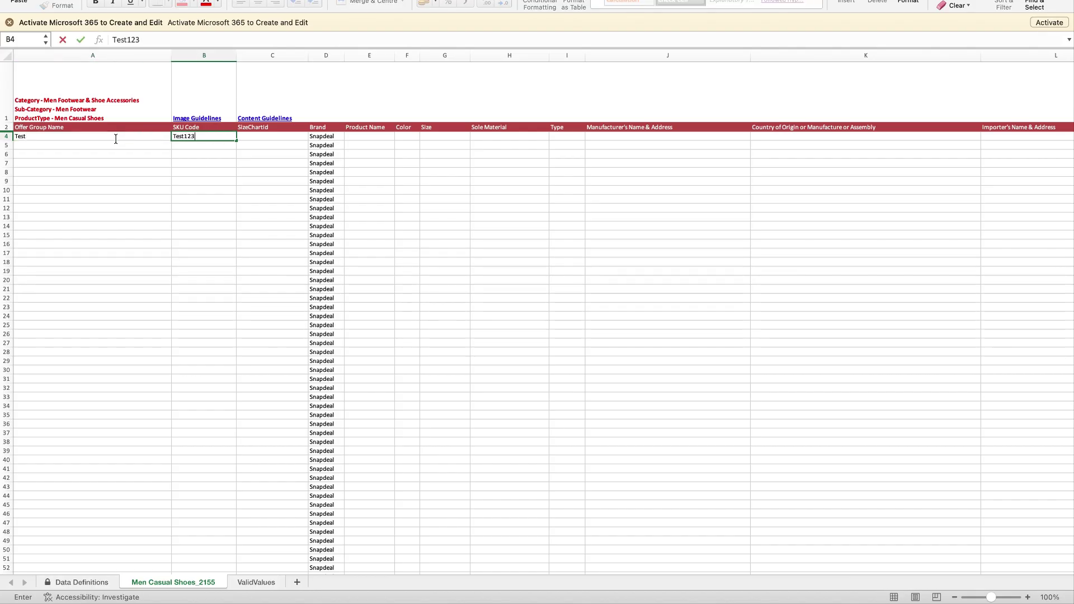
Step: Choose 12 from the list of valid sizes for the product in row 4
key(Tab)
key(Tab)
key(Tab)
key(Tab)
key(Tab)
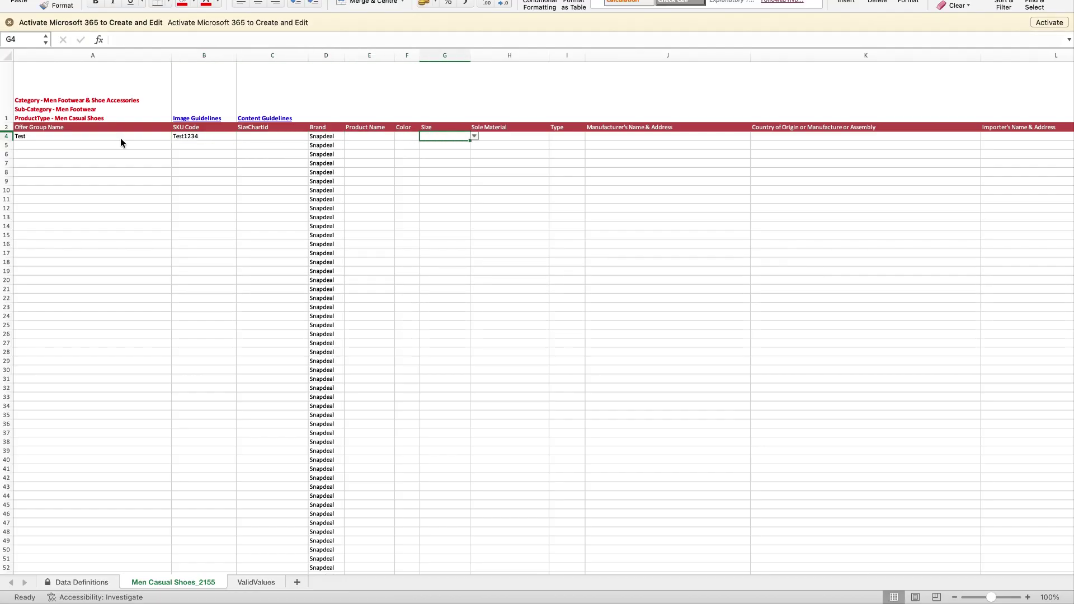
click(474, 136)
scroll(441, 214, down, 3)
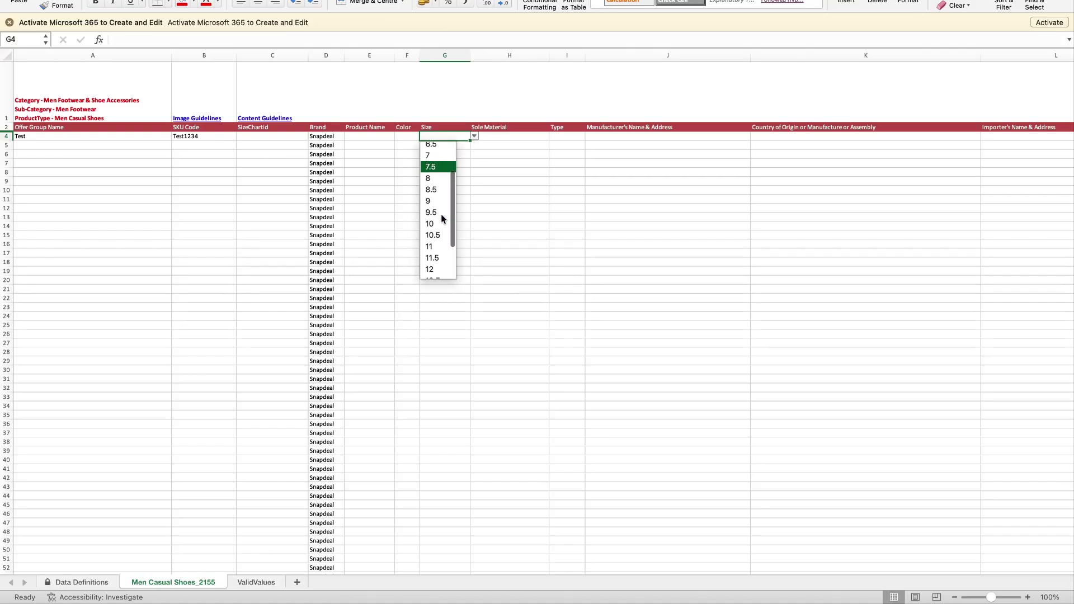
click(437, 265)
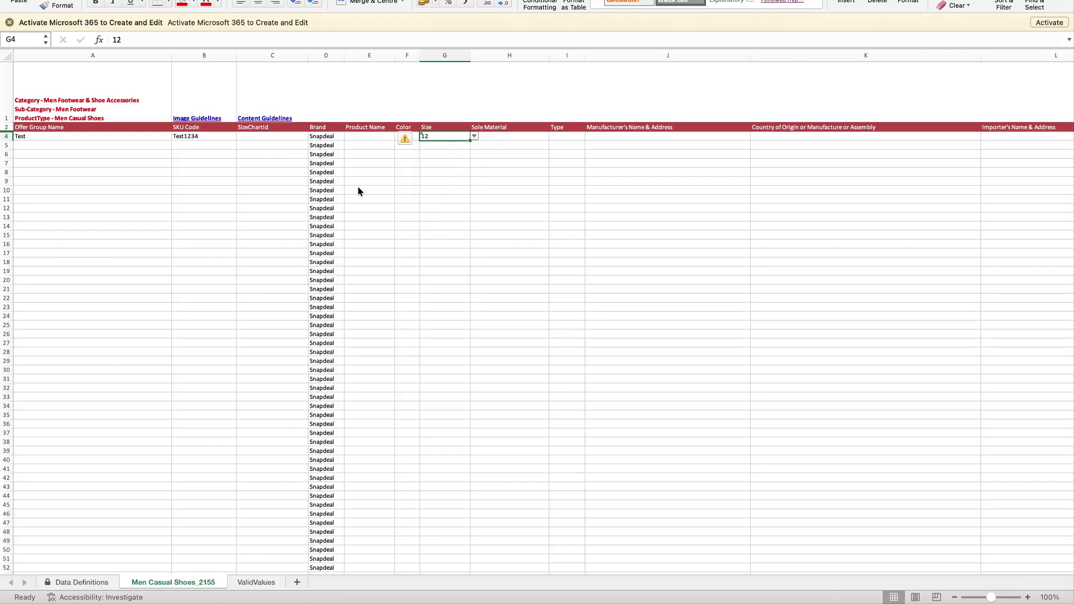
Step: Pick size chart ID 192422 and enter the product name Test in row 4
click(295, 142)
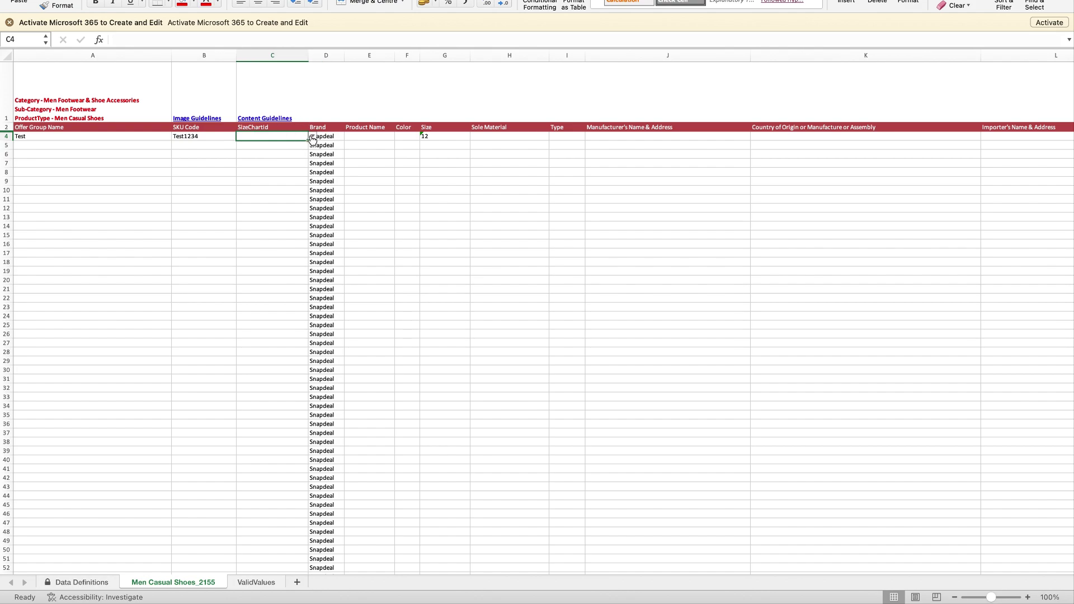
click(260, 150)
click(352, 137)
text(Test)
key(Tab)
Step: Set the color to Beige and the size to 12 in row 4
click(425, 139)
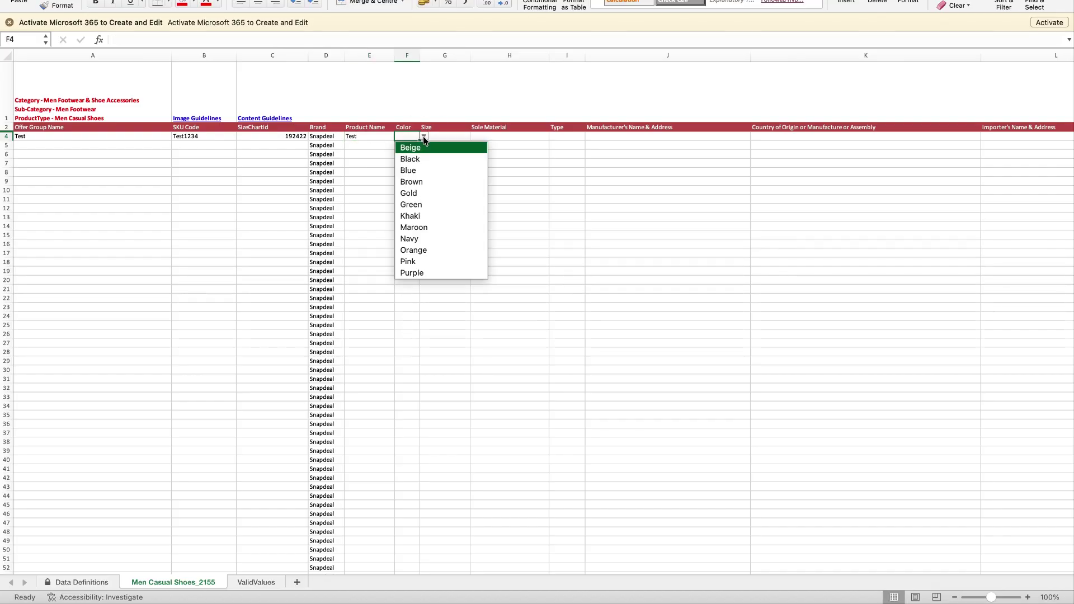
click(422, 143)
click(455, 136)
text(12)
key(Tab)
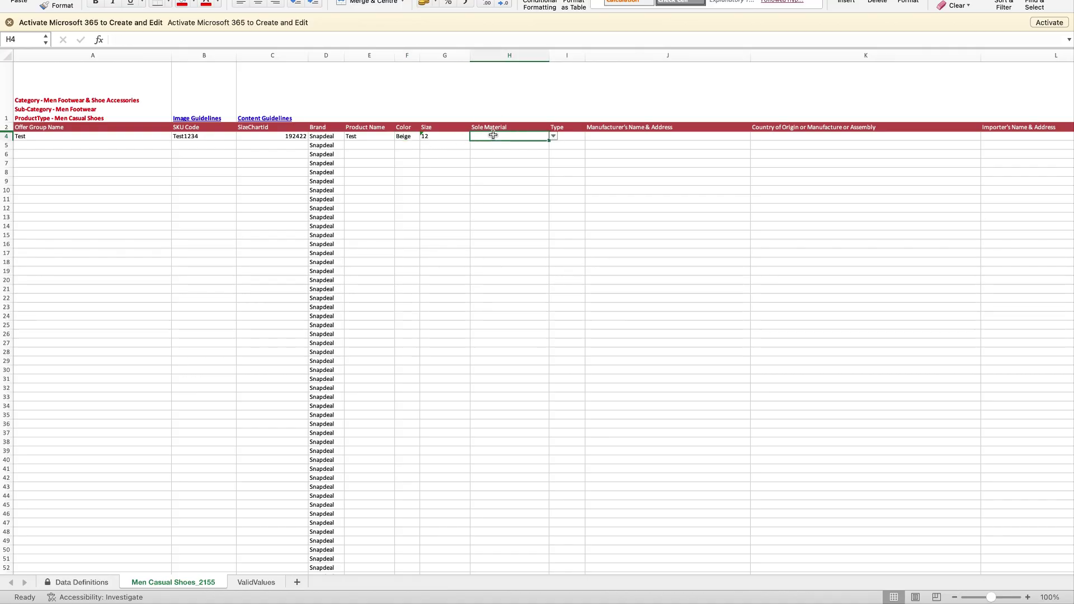
Step: Choose Leather as the sole material and Boat Shoes as the type in row 4
click(552, 136)
click(504, 160)
click(565, 140)
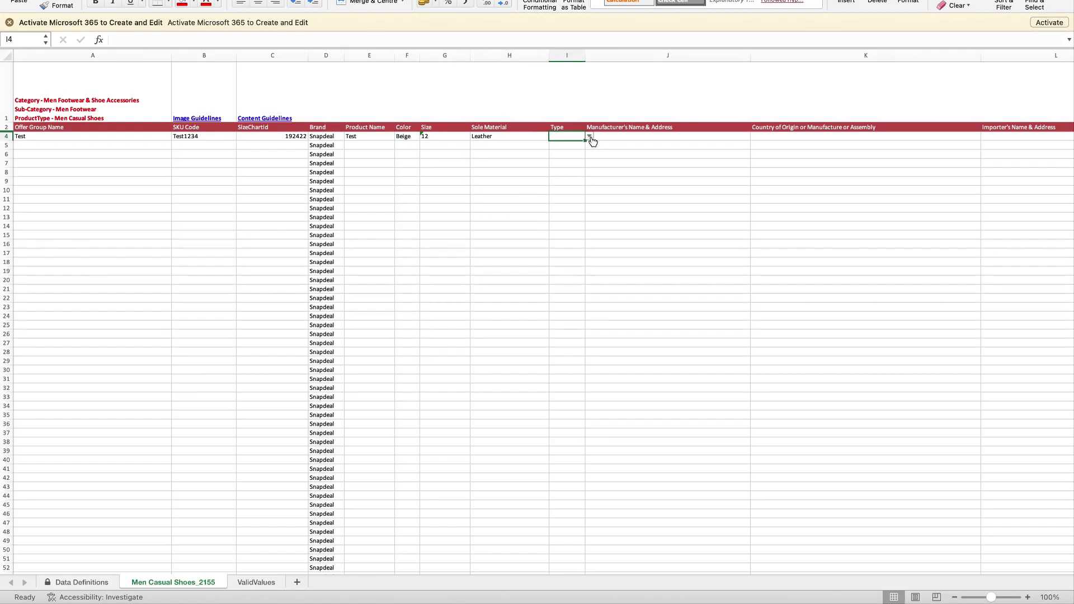
click(590, 136)
click(583, 149)
Step: Enter Test as the manufacturer's name and address and choose India as the country of origin in row 4
scroll(583, 147, right, 5)
click(474, 137)
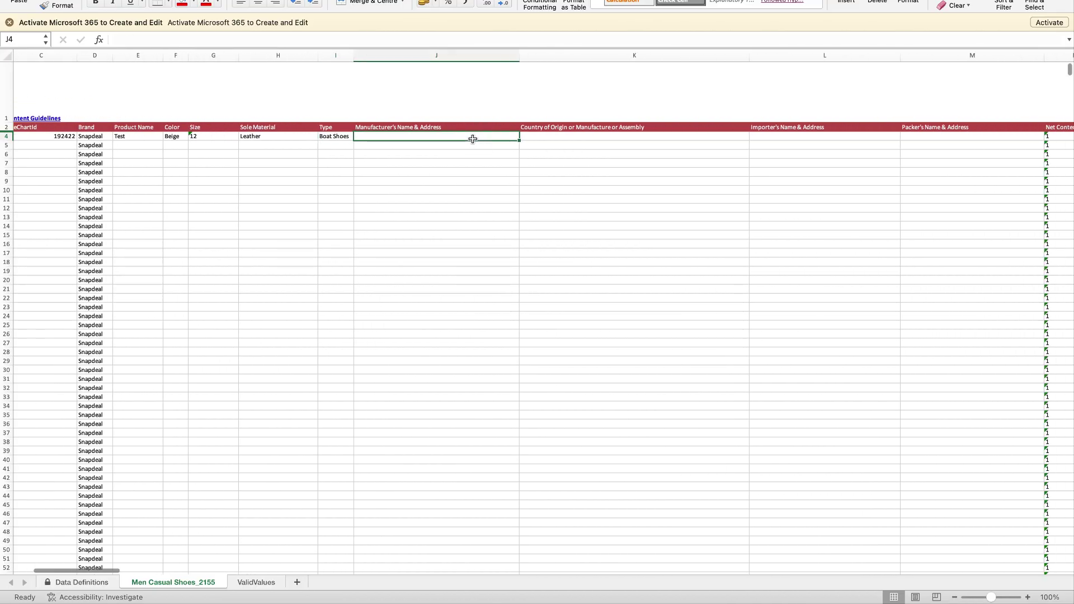
text(Test)
click(563, 128)
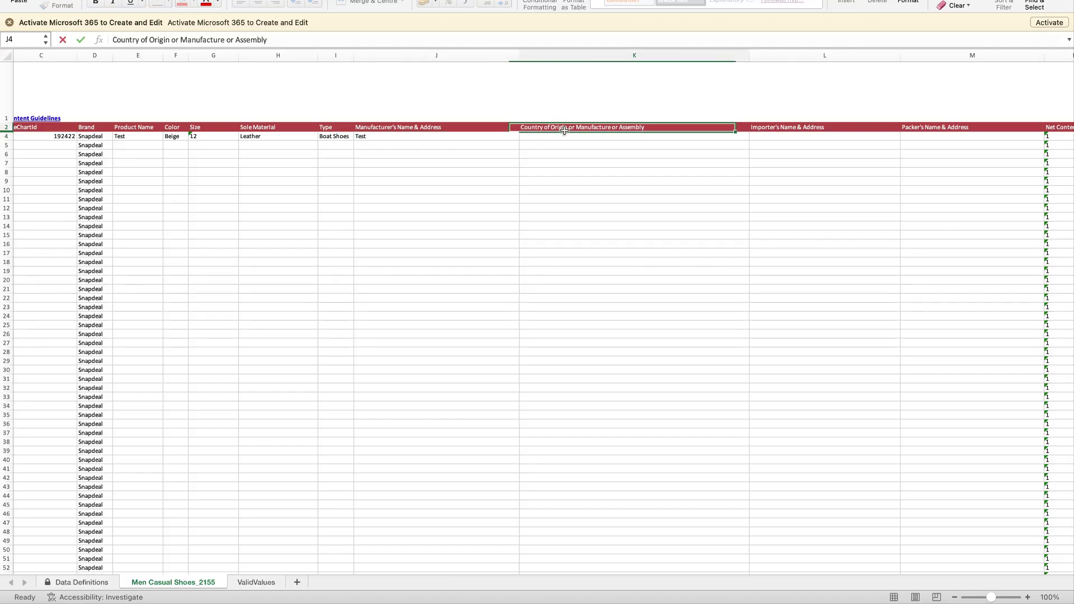
click(555, 139)
click(754, 138)
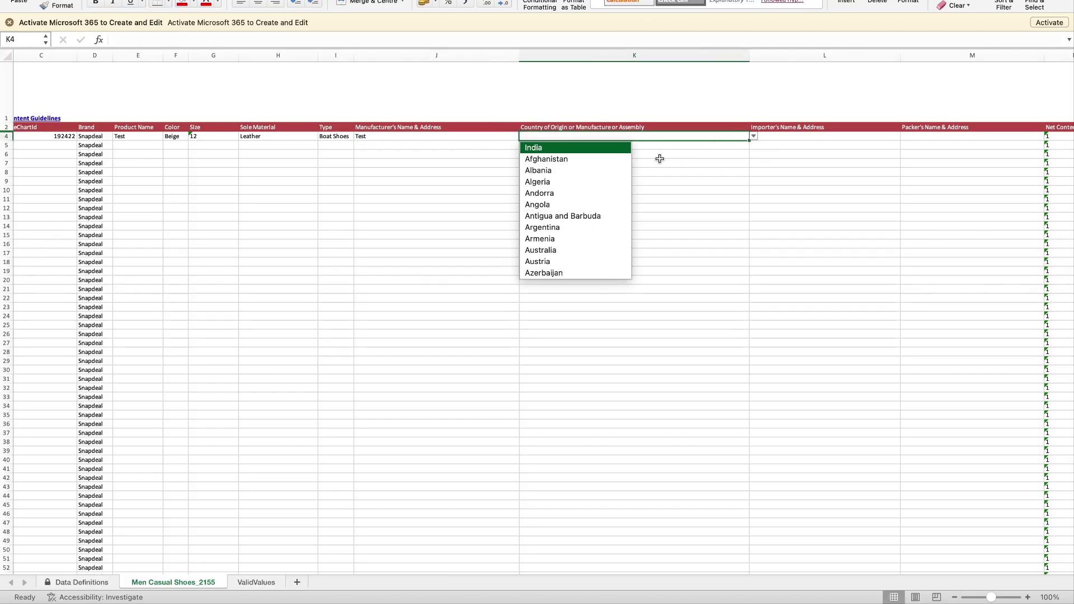
click(577, 146)
Step: Enter Test as the packer's name and address in row 4
scroll(671, 172, right, 1)
scroll(672, 171, right, 4)
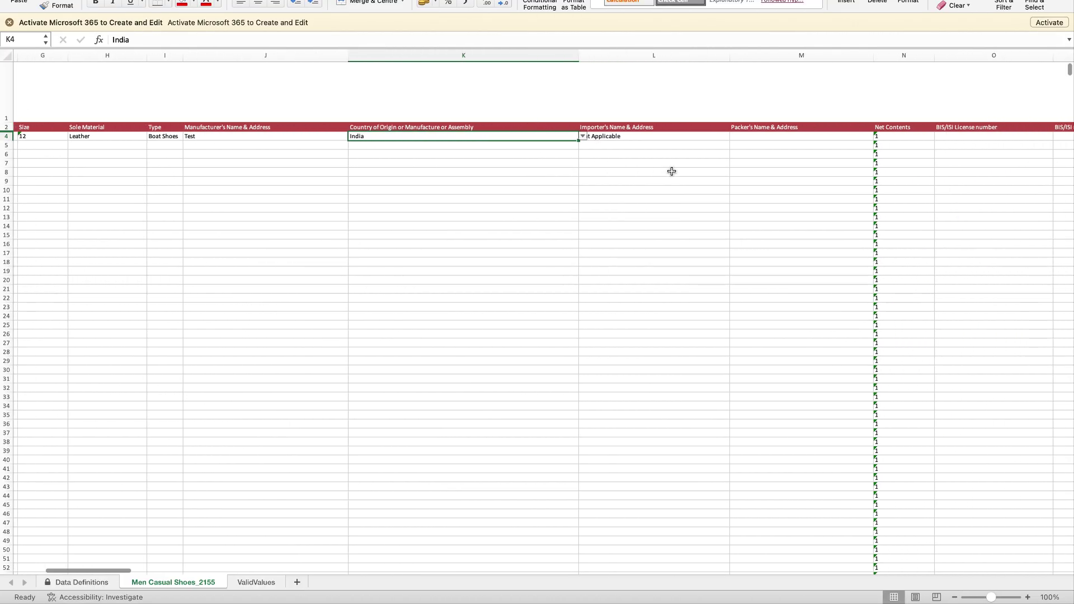
click(744, 139)
text(Test)
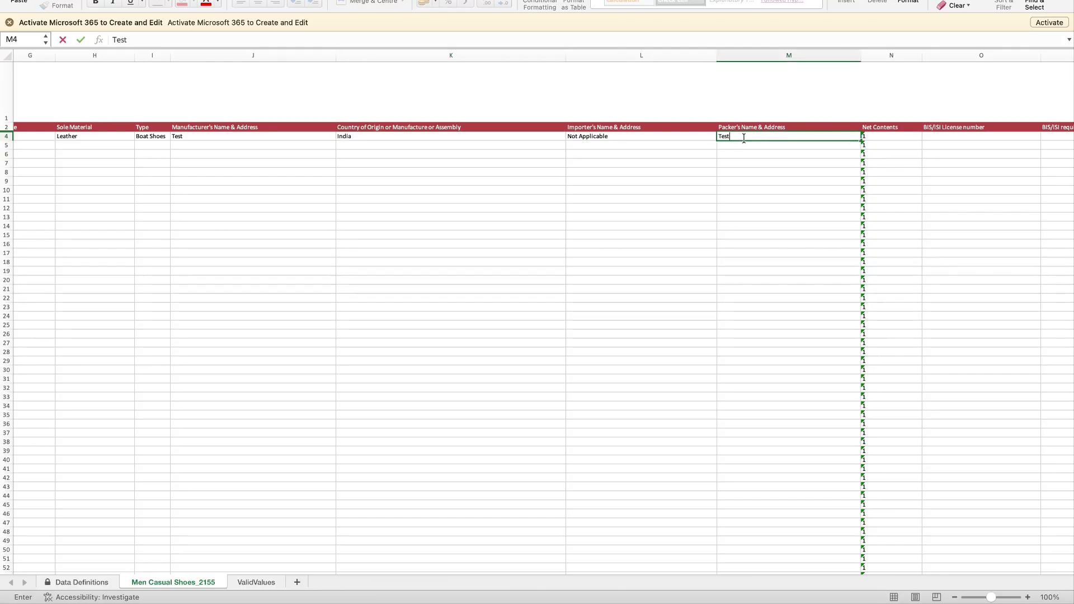
Step: Enter NA as the BIS/ISI license number and choose NA for BIS/ISI required in row 4
scroll(748, 202, right, 8)
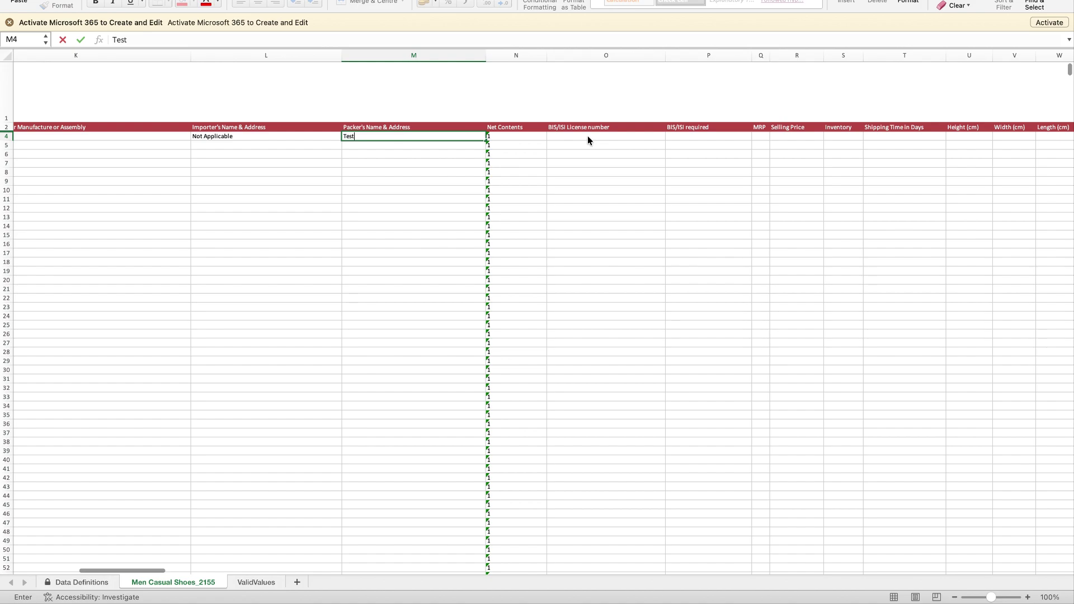
click(588, 136)
text(NA)
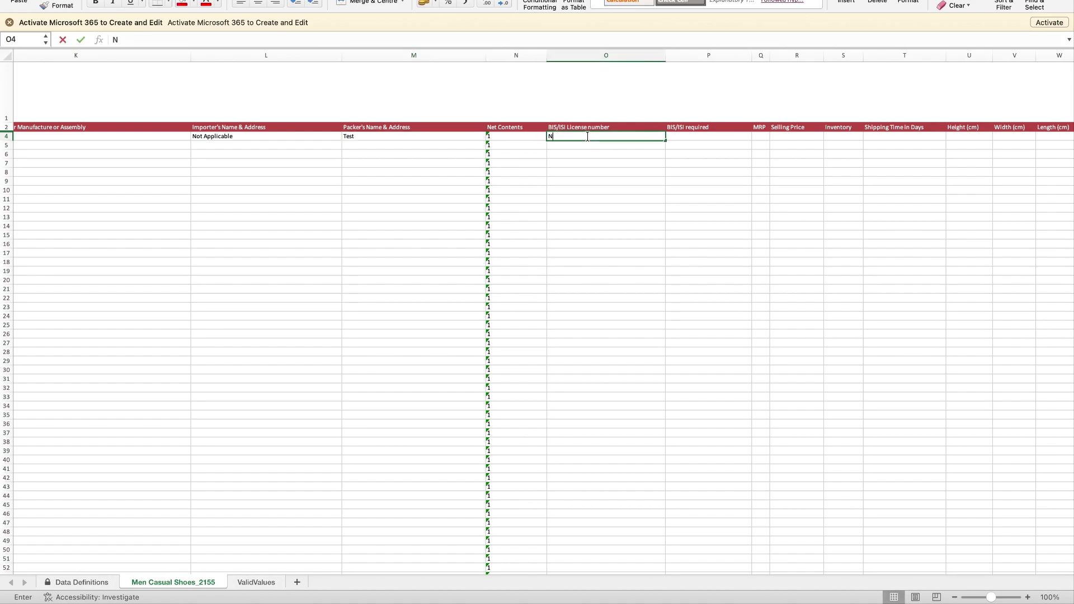
click(698, 138)
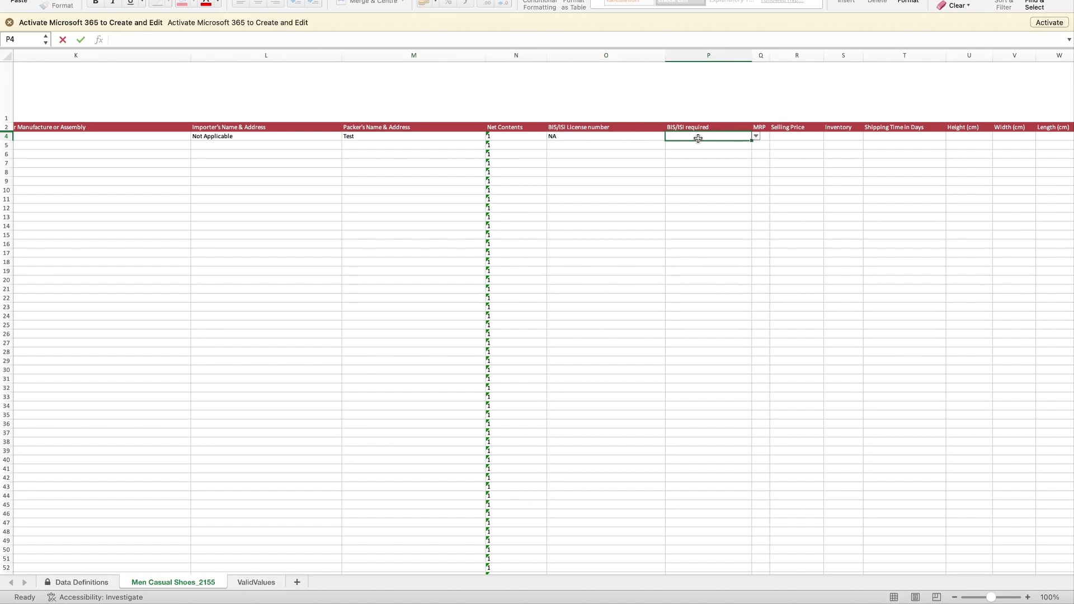
scroll(697, 138, right, 3)
click(631, 136)
click(559, 158)
Step: Set the MRP to 499, the selling price to 399 and the inventory to 100 in row 4
scroll(557, 158, right, 5)
click(423, 136)
text(499)
key(Tab)
text(399)
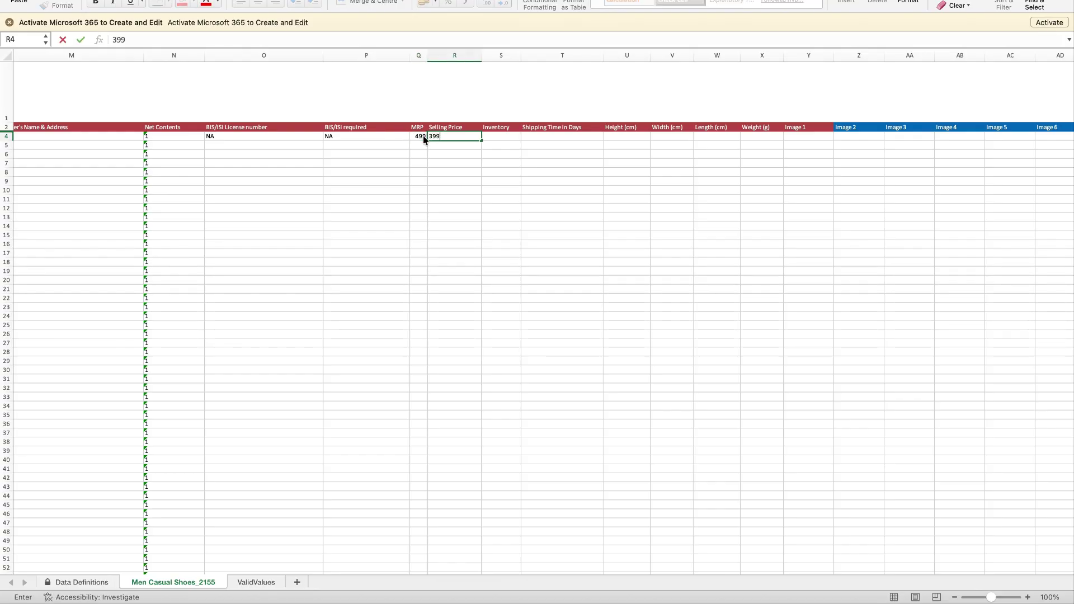
key(Tab)
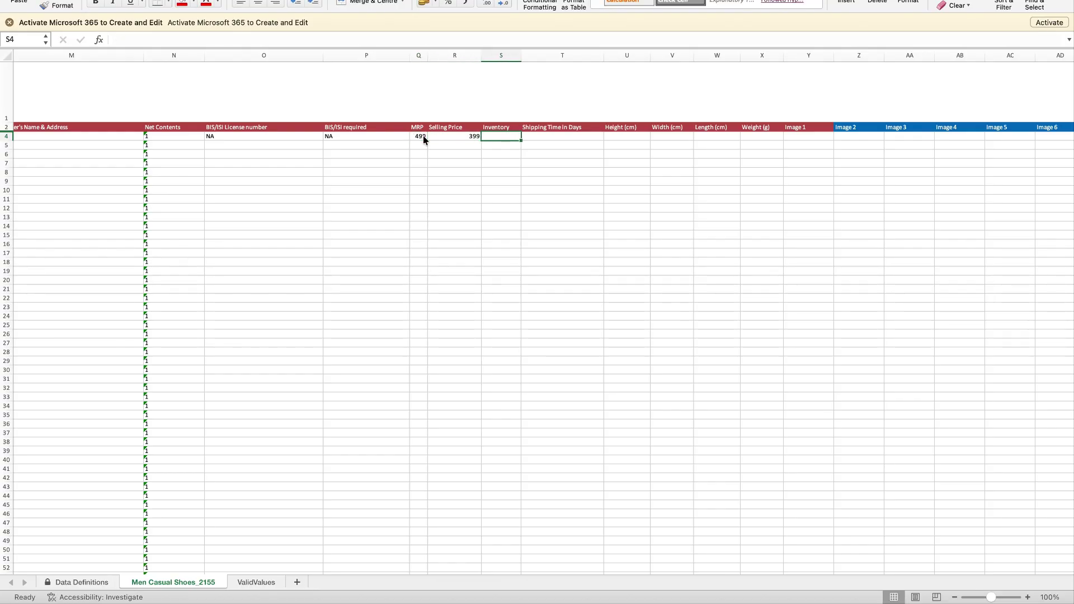
text(100)
Step: Choose a shipping time of 1 day and enter 15 for height, width, length and weight in row 4
click(536, 134)
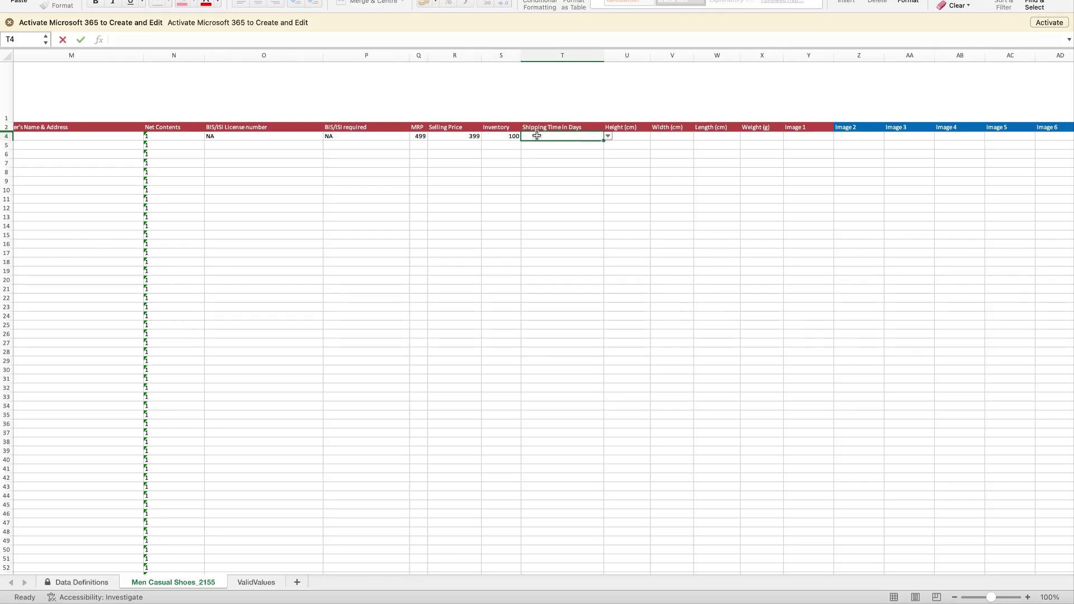
click(608, 137)
click(530, 148)
click(631, 137)
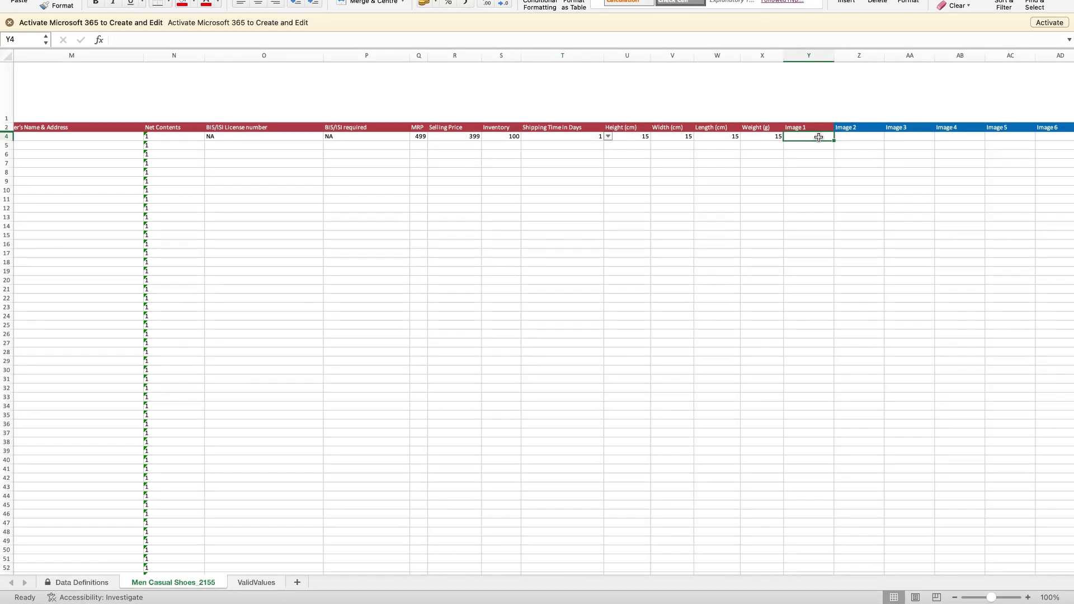
text(https://d1l8l3rp33cdzs.cloudfront.net/images/snapdealsmt/13th%20jine%20mens%20fashion%20utsav/mens-utsav_01.jpg)
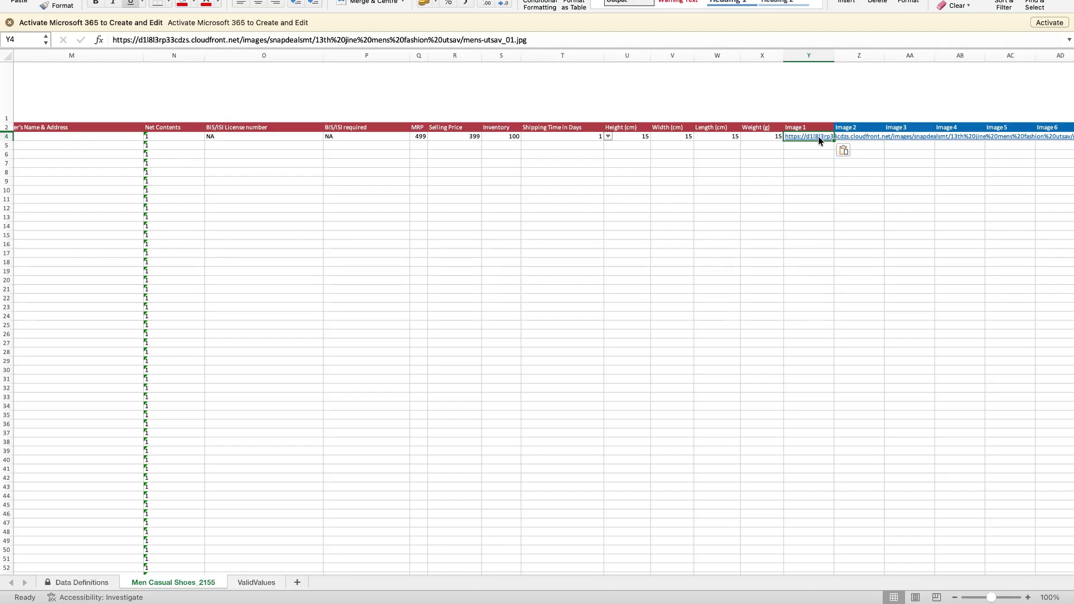
scroll(659, 228, right, 2)
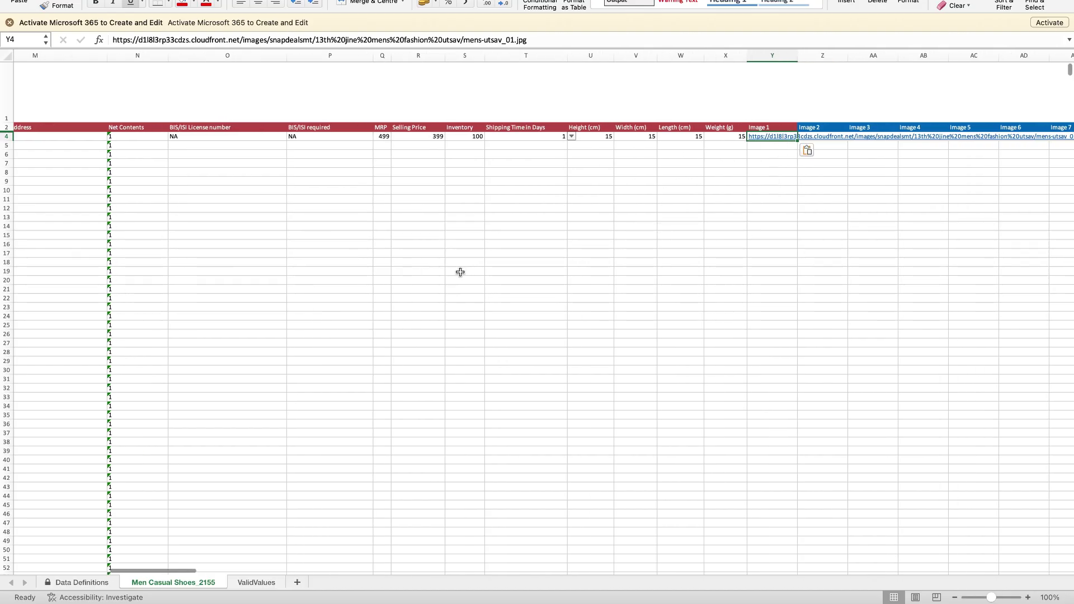
Step: Copy Black from the ValidValues color list and paste it as the row 4 color in the Men Casual Shoes_2155 sheet
click(253, 583)
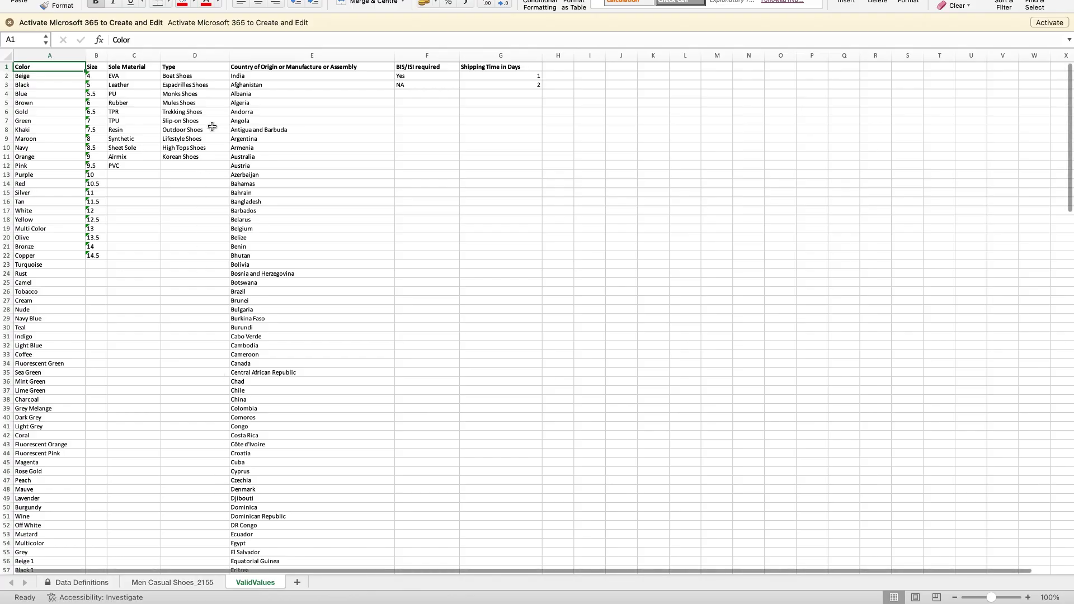
click(41, 85)
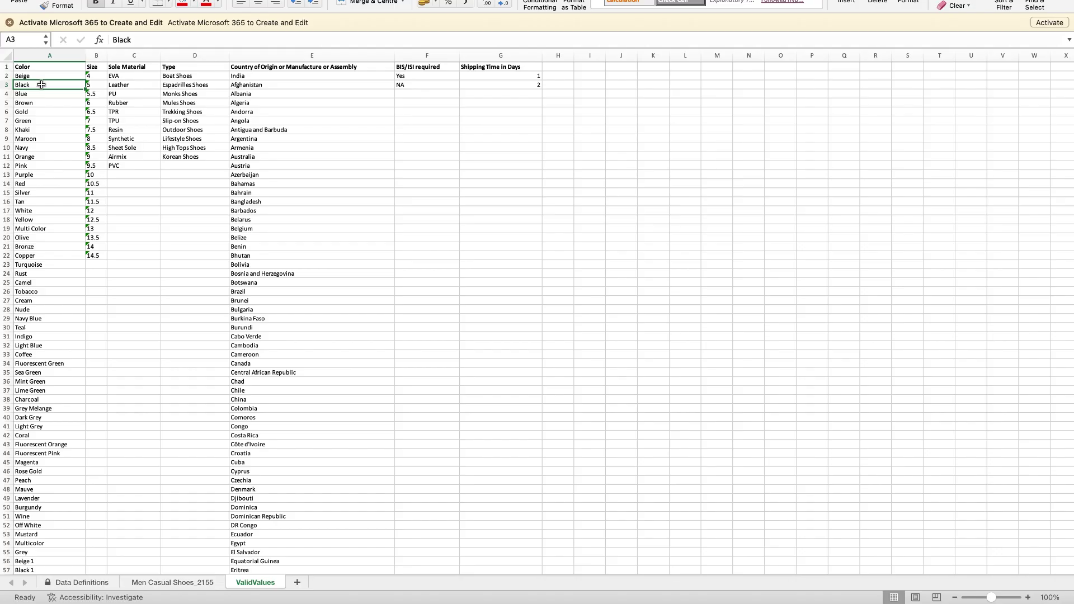
key(super+c)
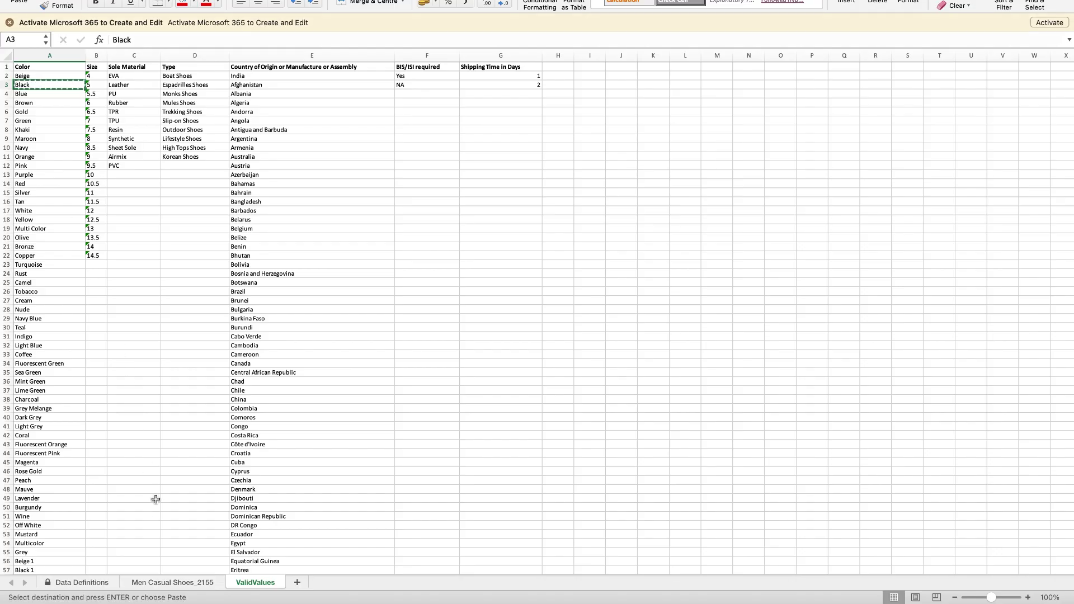
click(160, 582)
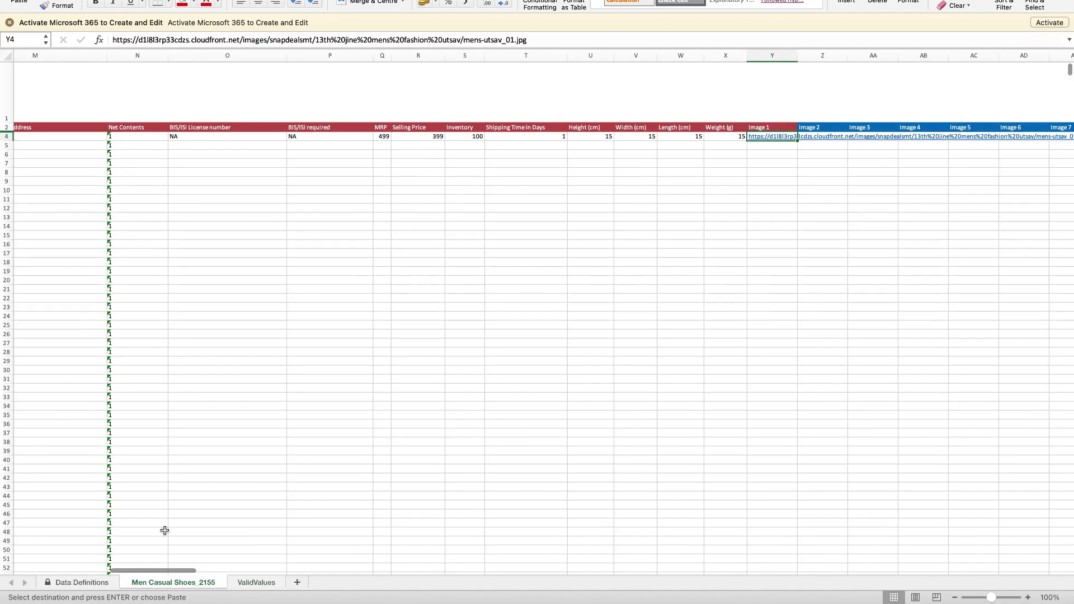
scroll(176, 419, left, 15)
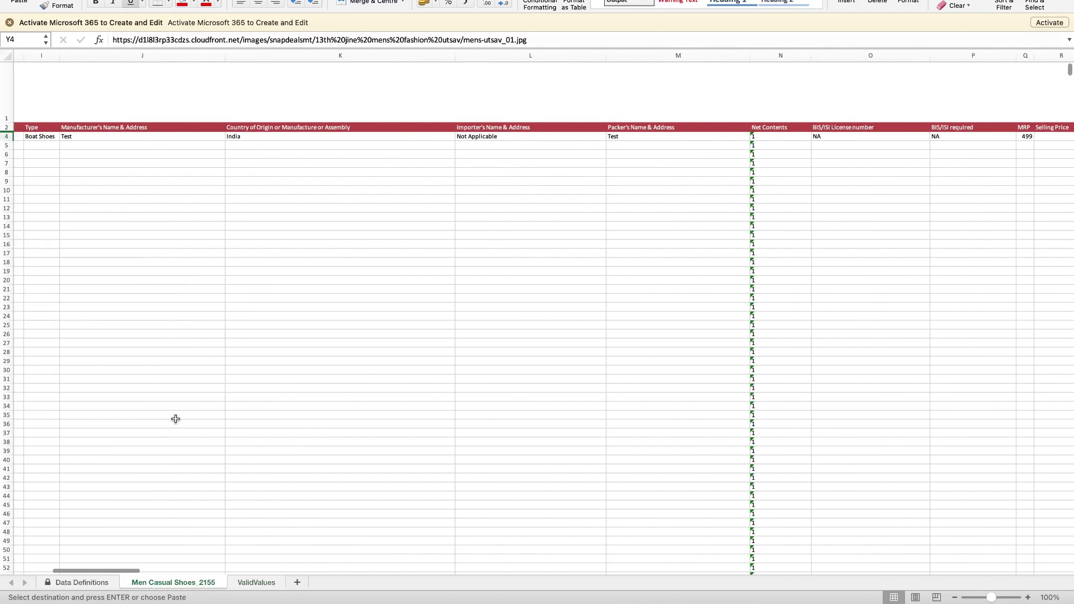
scroll(175, 419, left, 3)
scroll(175, 419, right, 2)
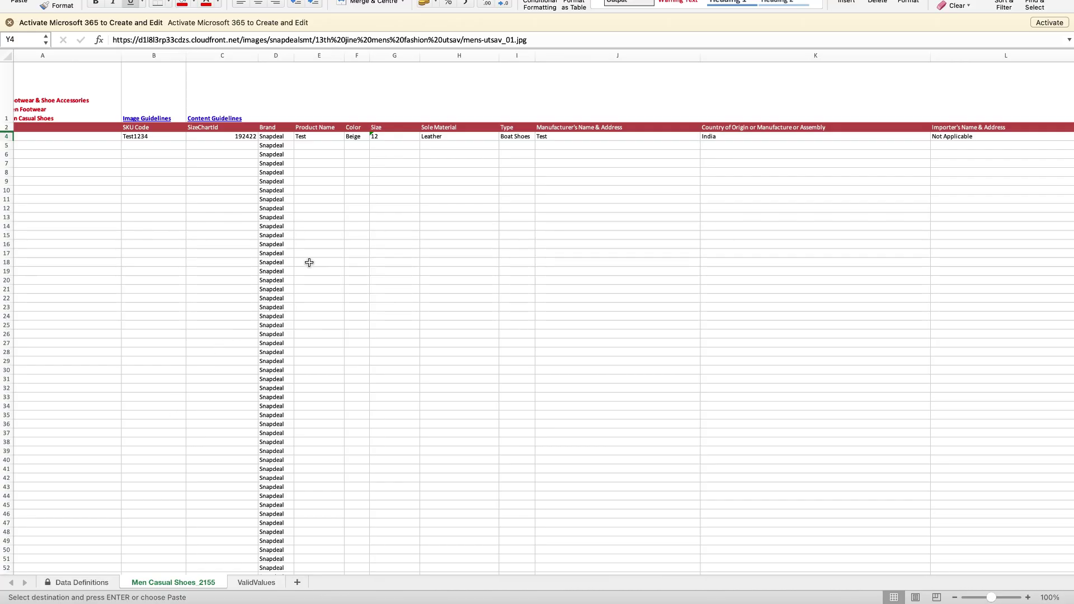
click(359, 136)
key(super+v)
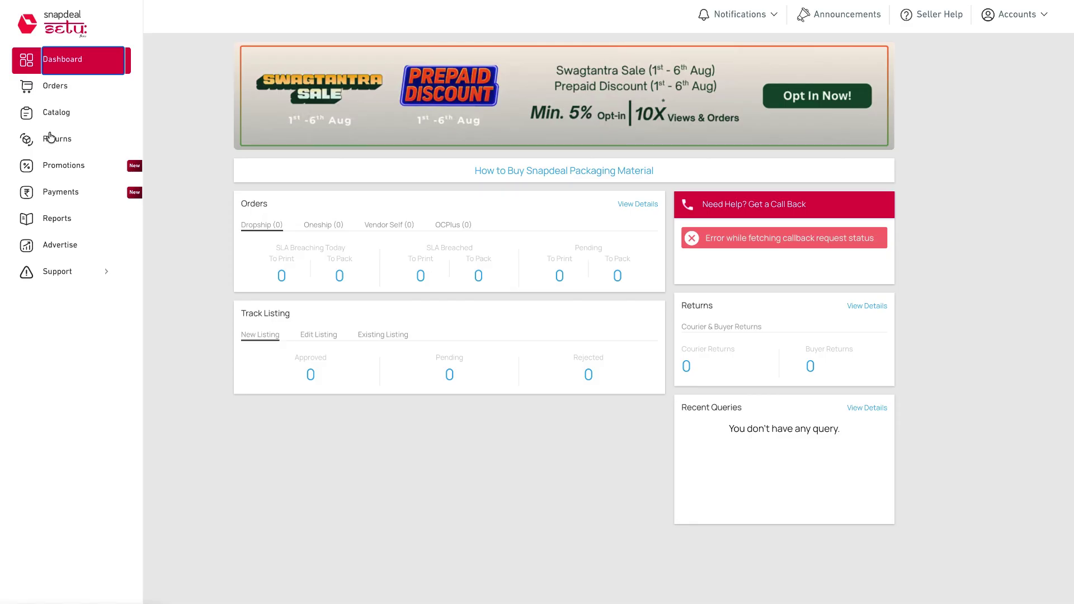
Step: Switch to the Snapdeal seller portal and open the content sheet upload for adding products in bulk to the catalog
click(58, 114)
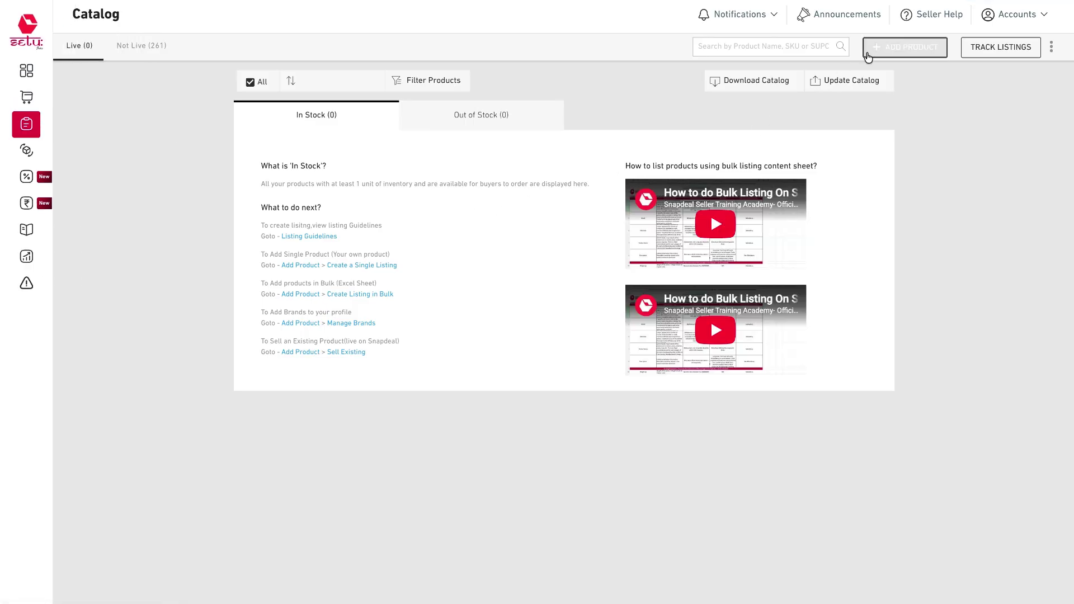
click(870, 52)
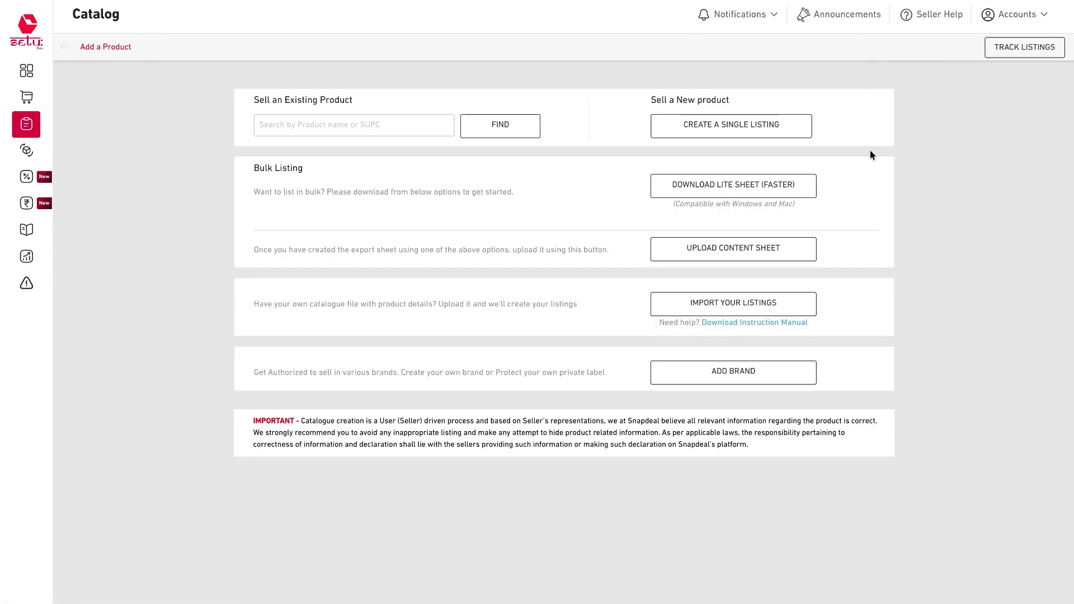
click(766, 251)
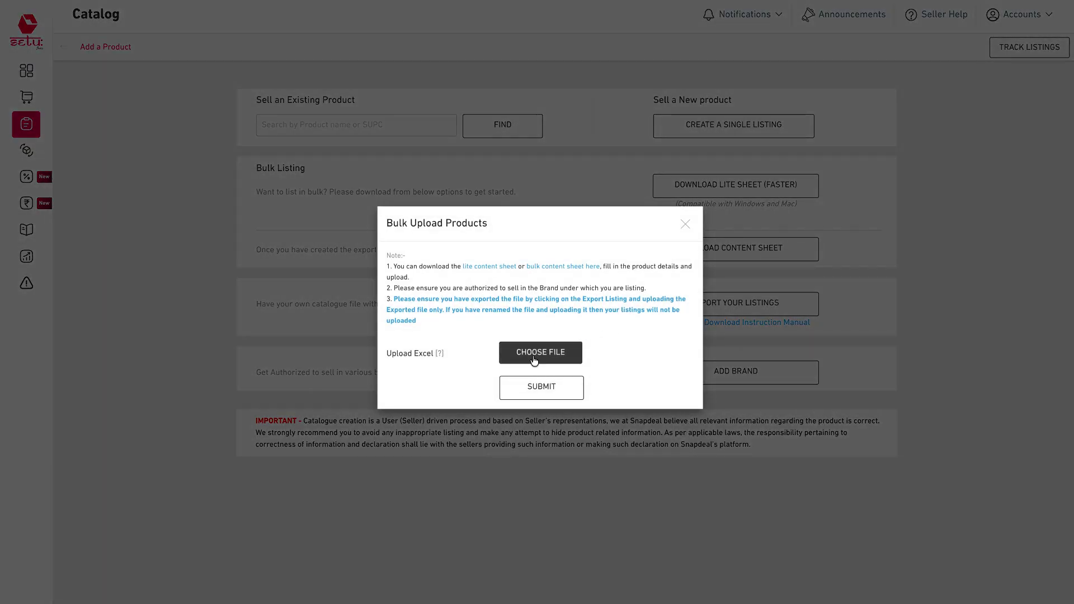
Step: Choose the e1aaf3_Women Casual...6216.xlsx file from Downloads and submit it for bulk upload
click(534, 360)
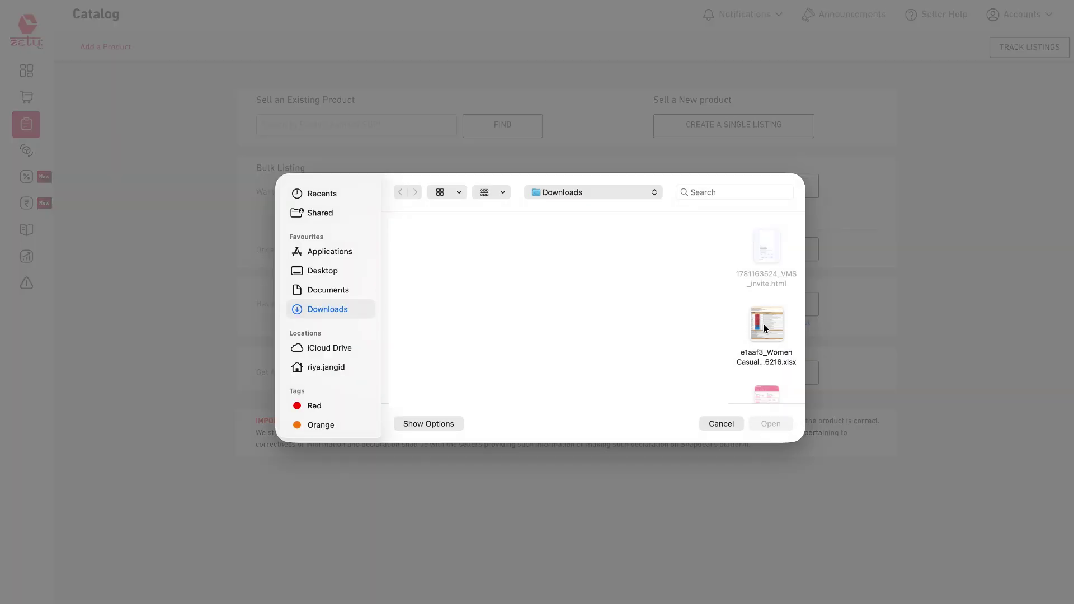
click(764, 327)
click(771, 423)
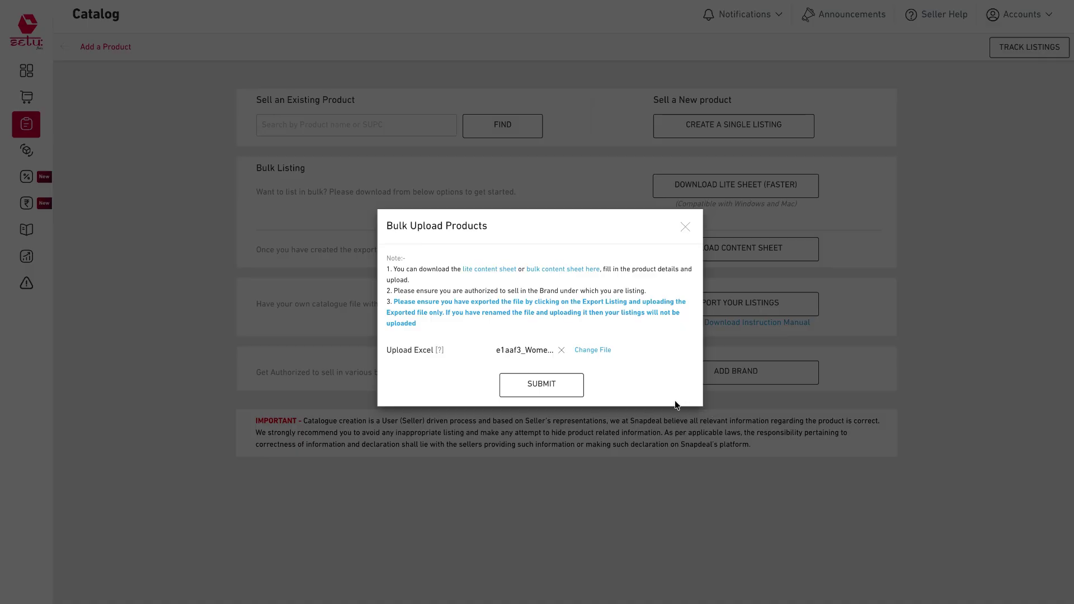
click(557, 390)
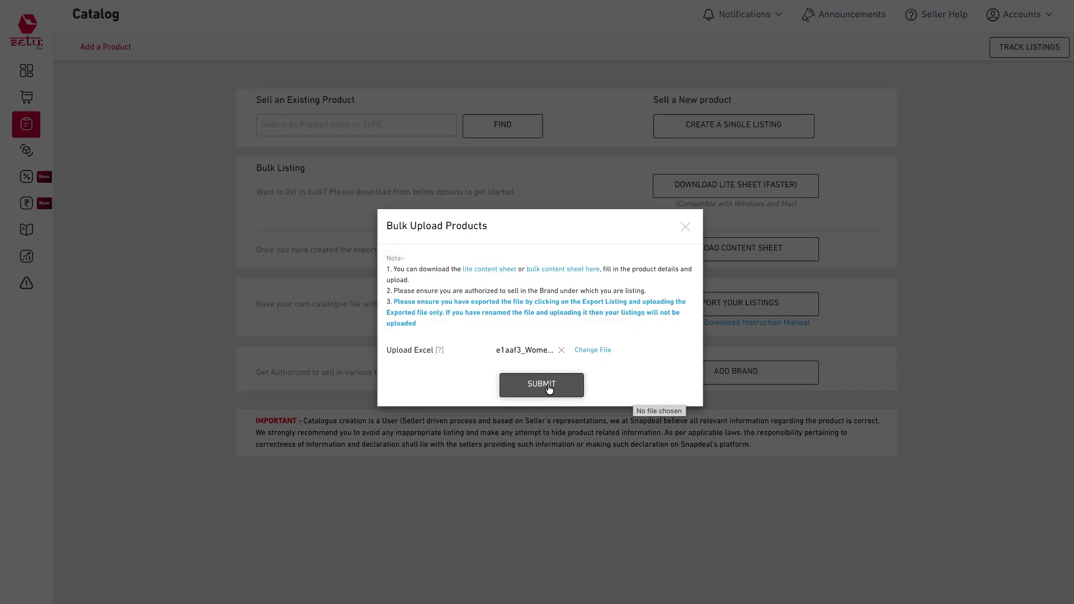